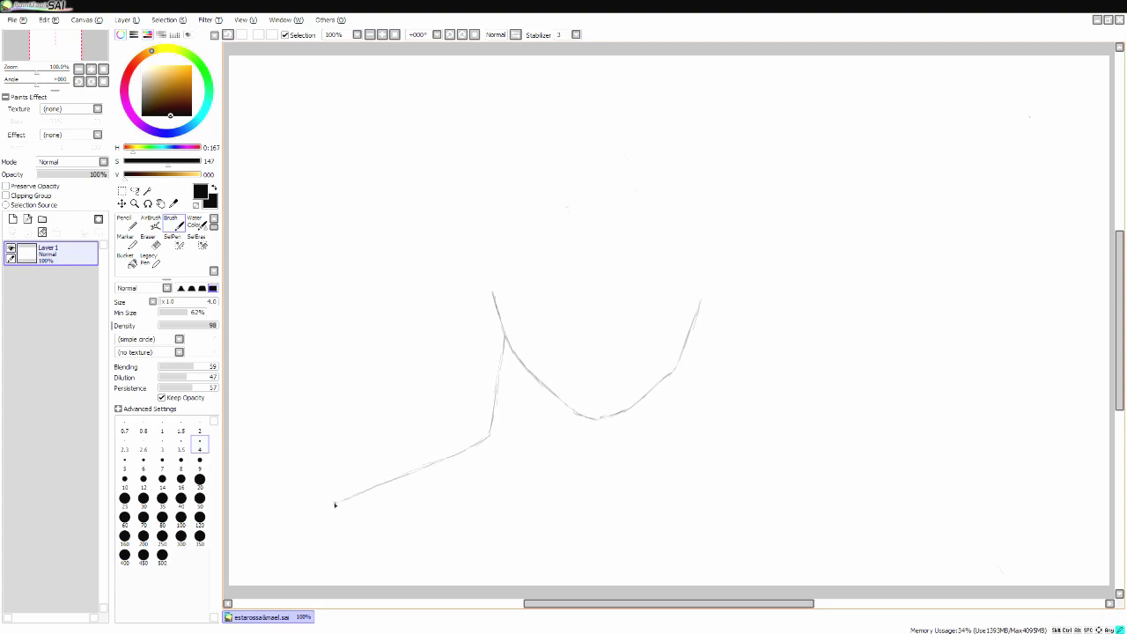
Step: Sketch the right side of the neck and extend the shoulder line down to the canvas's lower edge
mouse_move(694, 337)
left_mouse_down()
mouse_move(701, 391)
mouse_move(731, 445)
left_mouse_up()
left_click_drag(877, 486, 985, 543)
key("ctrl+z")
left_click_drag(908, 496, 953, 510)
left_click_drag(1005, 548, 1023, 588)
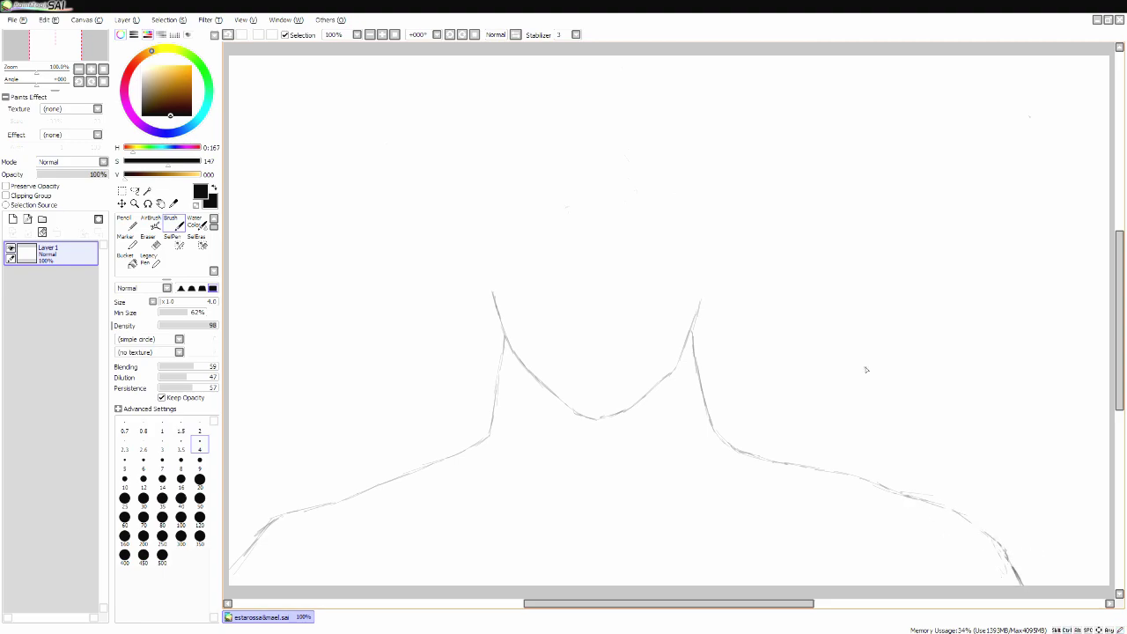
Step: Sketch the pointed central fringe strands falling over the forehead toward the nose bridge
left_click_drag(614, 126, 587, 206)
left_click_drag(586, 148, 590, 236)
key("ctrl+z")
mouse_move(585, 146)
left_mouse_down()
mouse_move(577, 217)
mouse_move(603, 260)
mouse_move(571, 204)
mouse_move(603, 264)
left_mouse_up()
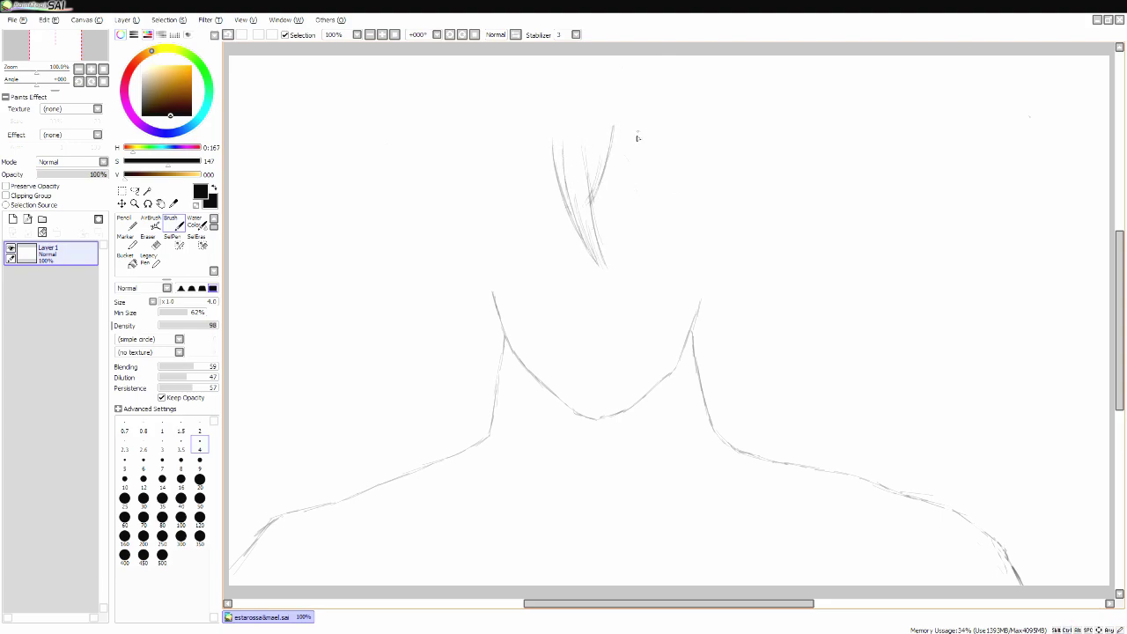
left_click_drag(621, 113, 625, 182)
key("ctrl+z")
left_click_drag(625, 143, 620, 227)
Step: Sketch the right fringe strands and the layered hair tips beside the right temple and cheek
mouse_move(633, 131)
left_mouse_down()
mouse_move(628, 214)
mouse_move(690, 238)
left_mouse_up()
left_click_drag(675, 158, 692, 255)
left_click_drag(713, 195, 701, 261)
left_click_drag(723, 209, 694, 272)
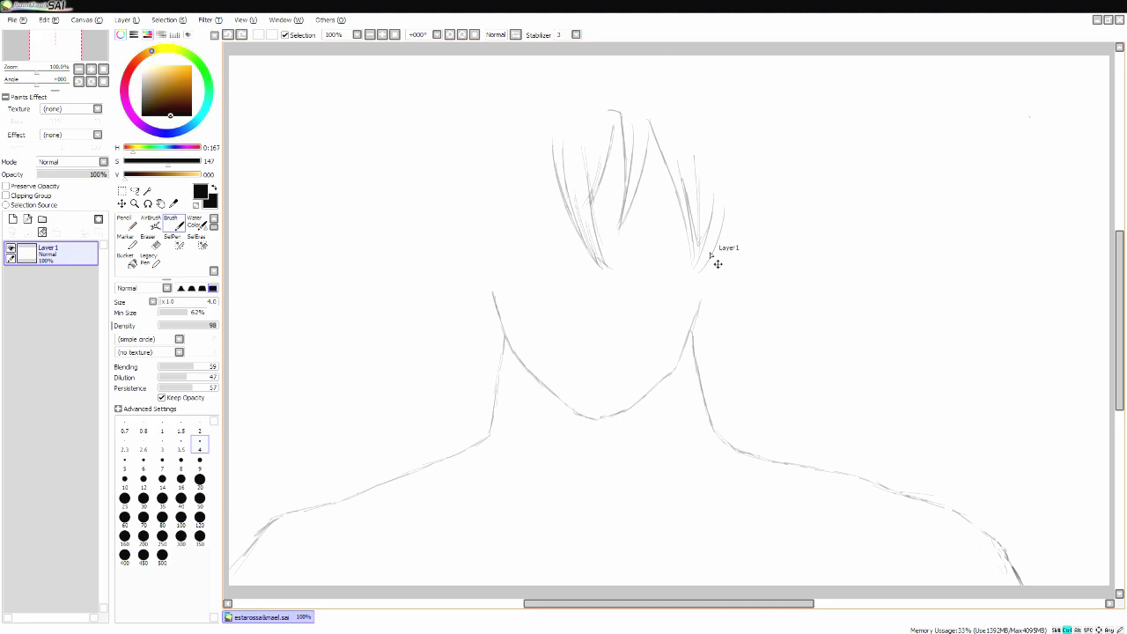
left_click_drag(733, 227, 737, 299)
left_click_drag(719, 250, 704, 317)
left_click_drag(724, 275, 701, 329)
key("ctrl+z")
left_click_drag(705, 334, 698, 346)
key("ctrl+z")
left_click_drag(733, 250, 762, 296)
Step: Sketch long fringe strands sweeping from the forehead down to the left temple
left_click_drag(554, 136, 478, 226)
left_click_drag(516, 148, 477, 226)
left_click_drag(526, 118, 458, 236)
mouse_move(534, 132)
left_mouse_down()
mouse_move(492, 221)
mouse_move(474, 305)
left_mouse_up()
left_click_drag(481, 217, 429, 266)
Step: Outline the crown of the hair and the outward-pointing spikes on the head's left side
mouse_move(630, 84)
left_mouse_down()
mouse_move(520, 60)
mouse_move(461, 75)
mouse_move(429, 68)
mouse_move(429, 88)
mouse_move(479, 118)
left_mouse_up()
mouse_move(429, 75)
left_mouse_down()
mouse_move(458, 110)
mouse_move(377, 141)
left_mouse_up()
mouse_move(454, 167)
left_mouse_down()
mouse_move(356, 204)
mouse_move(421, 232)
mouse_move(381, 236)
left_mouse_up()
left_click_drag(381, 235, 431, 252)
Step: Sketch the short hair tips beside the left ear and the sideburn strands on both sides of the face
mouse_move(451, 242)
left_mouse_down()
mouse_move(407, 247)
mouse_move(448, 282)
left_mouse_up()
left_click_drag(443, 228, 442, 289)
left_click_drag(439, 242, 449, 296)
mouse_move(470, 290)
left_mouse_down()
mouse_move(440, 324)
mouse_move(480, 352)
left_mouse_up()
left_click_drag(485, 304, 491, 377)
left_click_drag(496, 315, 487, 379)
left_click_drag(712, 322, 700, 372)
left_click_drag(724, 303, 702, 360)
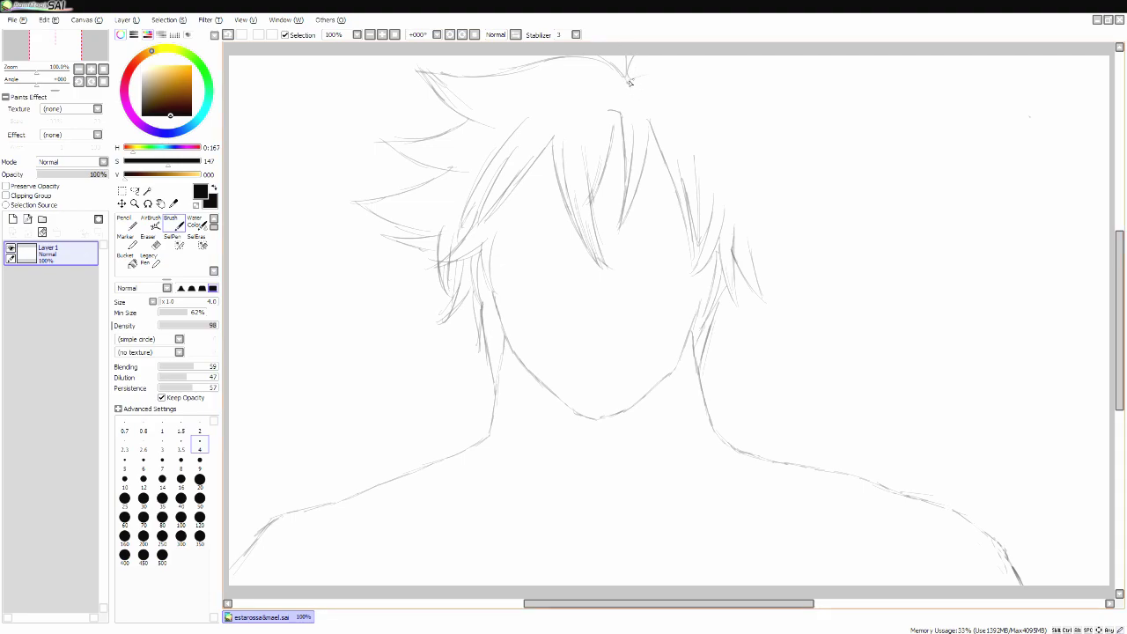
Step: Outline the right side of the crown with a long outward spike and short tips below it
left_click_drag(720, 113, 843, 197)
left_click_drag(733, 144, 803, 207)
left_click_drag(762, 196, 776, 280)
mouse_move(761, 197)
left_mouse_down()
mouse_move(764, 228)
mouse_move(709, 226)
mouse_move(739, 197)
mouse_move(779, 278)
left_mouse_up()
key("ctrl+z")
left_click_drag(747, 222, 775, 280)
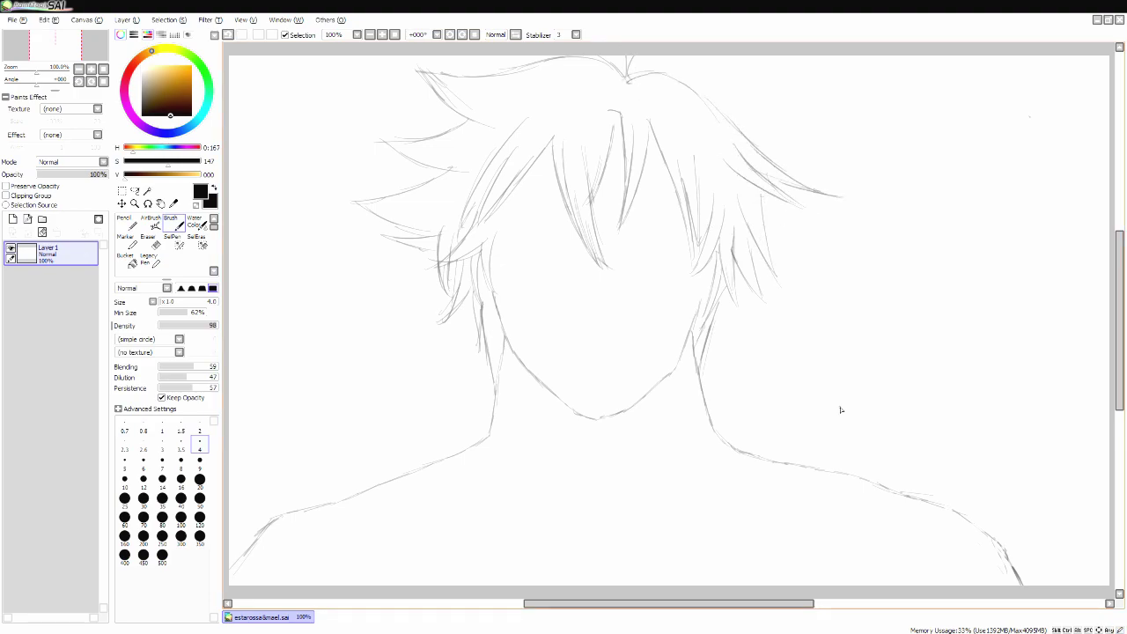
Step: Add a lower hair lock curving outward beside the right cheek
left_click_drag(779, 204, 801, 245)
key("ctrl+z")
left_click_drag(744, 274, 757, 327)
key("ctrl+z")
left_click_drag(726, 292, 762, 334)
Step: Sketch both eyebrows and half-closed eyes with irises beneath the fringe
mouse_move(562, 209)
left_mouse_down()
mouse_move(506, 226)
mouse_move(562, 218)
left_mouse_up()
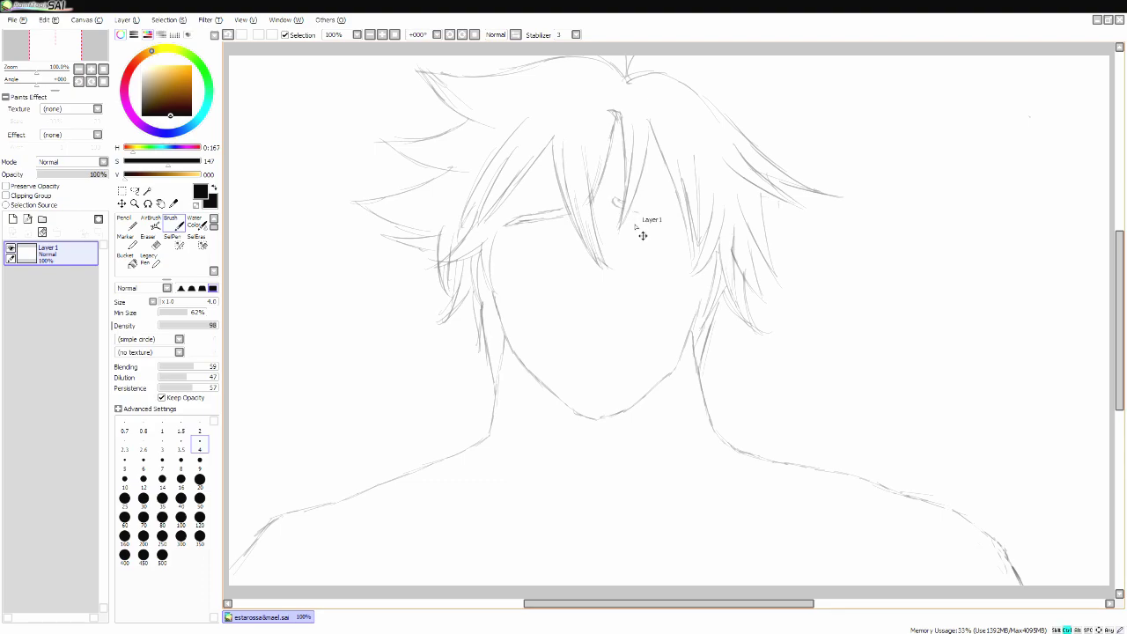
left_click_drag(629, 211, 685, 213)
mouse_move(527, 243)
left_mouse_down()
mouse_move(508, 251)
mouse_move(533, 256)
left_mouse_up()
mouse_move(630, 235)
left_mouse_down()
mouse_move(681, 238)
mouse_move(685, 253)
mouse_move(648, 250)
left_mouse_up()
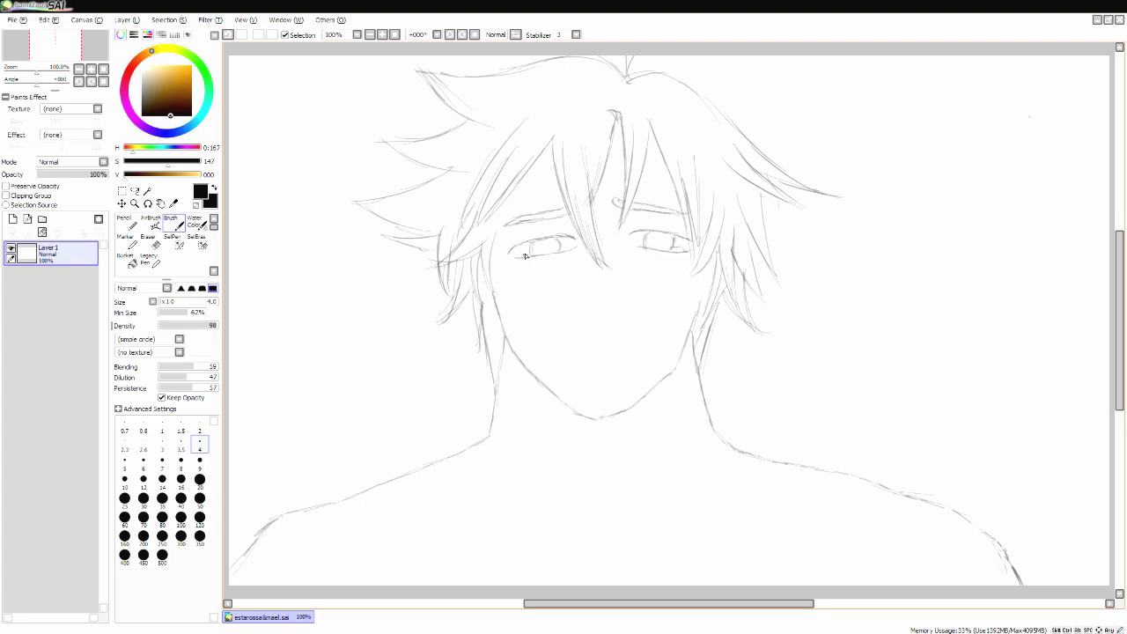
Step: Draw tear lines from both eyes down the cheeks and reinforce the right jaw and side of the face
left_click_drag(529, 257, 532, 347)
left_click_drag(680, 258, 677, 308)
left_click_drag(676, 366, 689, 340)
left_click_drag(711, 254, 696, 302)
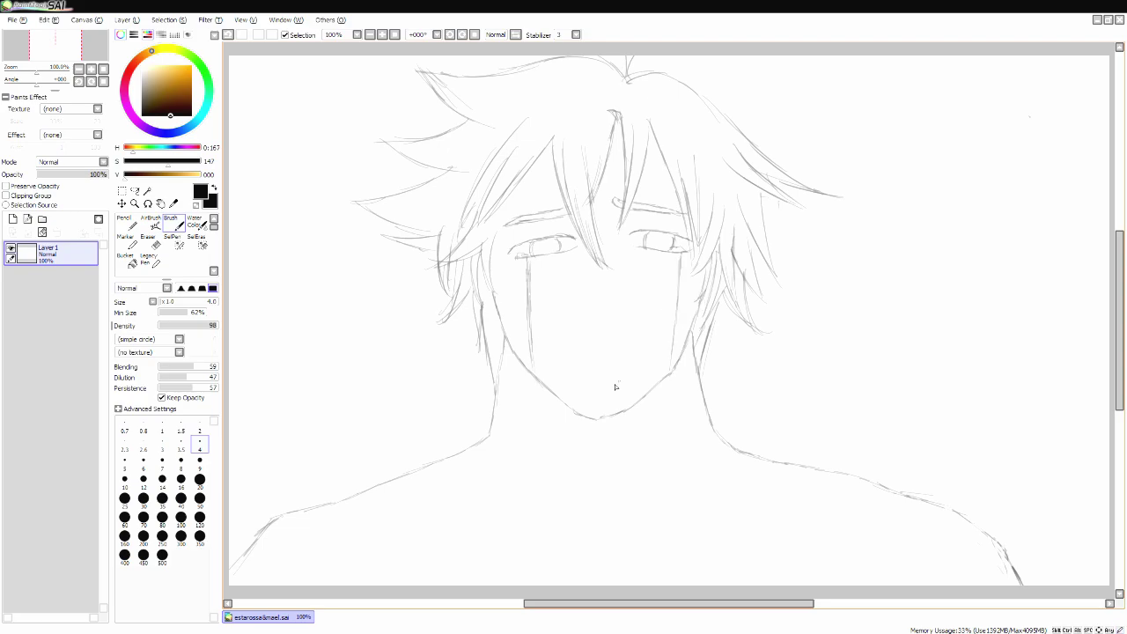
Step: Sketch the nose, the closed mouth and a small hatched goatee on the chin
mouse_move(617, 265)
left_mouse_down()
mouse_move(619, 284)
mouse_move(585, 293)
left_mouse_up()
left_click_drag(579, 336, 622, 335)
left_click_drag(600, 378, 600, 404)
Step: Sketch large curved wing outlines rising above the right shoulder
mouse_move(826, 335)
left_mouse_down()
mouse_move(821, 428)
mouse_move(784, 463)
left_mouse_up()
left_click_drag(988, 170, 923, 301)
mouse_move(962, 266)
left_mouse_down()
mouse_move(879, 332)
mouse_move(819, 338)
left_mouse_up()
left_click_drag(989, 174, 1103, 144)
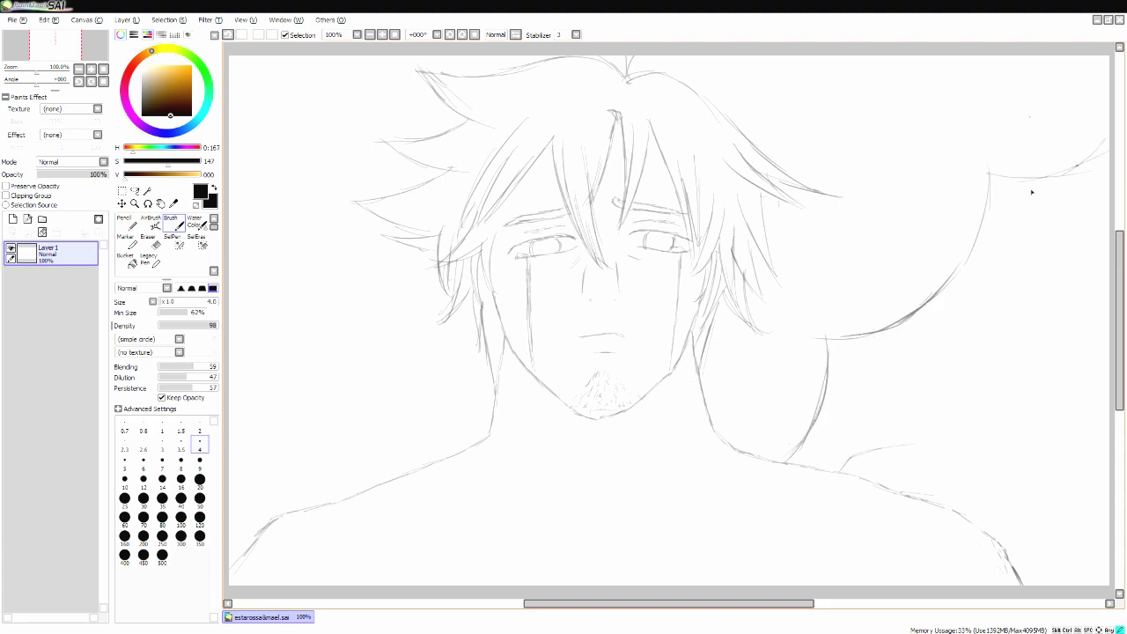
Step: Outline the arched feathered wing rising behind the left shoulder with a double edge
mouse_move(387, 406)
left_mouse_down()
mouse_move(229, 251)
mouse_move(279, 287)
left_mouse_up()
mouse_move(266, 285)
left_mouse_down()
mouse_move(307, 320)
mouse_move(367, 418)
mouse_move(416, 469)
left_mouse_up()
mouse_move(373, 425)
left_mouse_down()
mouse_move(230, 272)
mouse_move(230, 349)
left_mouse_up()
Step: Fill the left wing with rows of long, downward-hanging feather strokes from its arch to the shoulder
mouse_move(264, 291)
left_mouse_down()
mouse_move(231, 407)
mouse_move(248, 414)
left_mouse_up()
left_click_drag(301, 328, 282, 419)
left_click_drag(238, 386, 225, 462)
left_click_drag(242, 405, 232, 466)
mouse_move(255, 400)
left_mouse_down()
mouse_move(245, 477)
mouse_move(273, 476)
left_mouse_up()
mouse_move(333, 353)
left_mouse_down()
mouse_move(318, 414)
mouse_move(309, 414)
left_mouse_up()
mouse_move(314, 379)
left_mouse_down()
mouse_move(282, 486)
mouse_move(323, 453)
left_mouse_up()
left_click_drag(347, 368, 334, 481)
left_click_drag(316, 425, 307, 488)
left_click_drag(362, 416, 352, 490)
left_click_drag(381, 439, 373, 484)
mouse_move(263, 458)
left_mouse_down()
mouse_move(249, 516)
mouse_move(266, 518)
left_mouse_up()
left_click_drag(283, 458, 275, 515)
left_click_drag(248, 460, 241, 547)
left_click_drag(301, 474, 289, 513)
left_click_drag(382, 458, 375, 481)
left_click_drag(391, 467, 384, 486)
left_click_drag(366, 469, 361, 493)
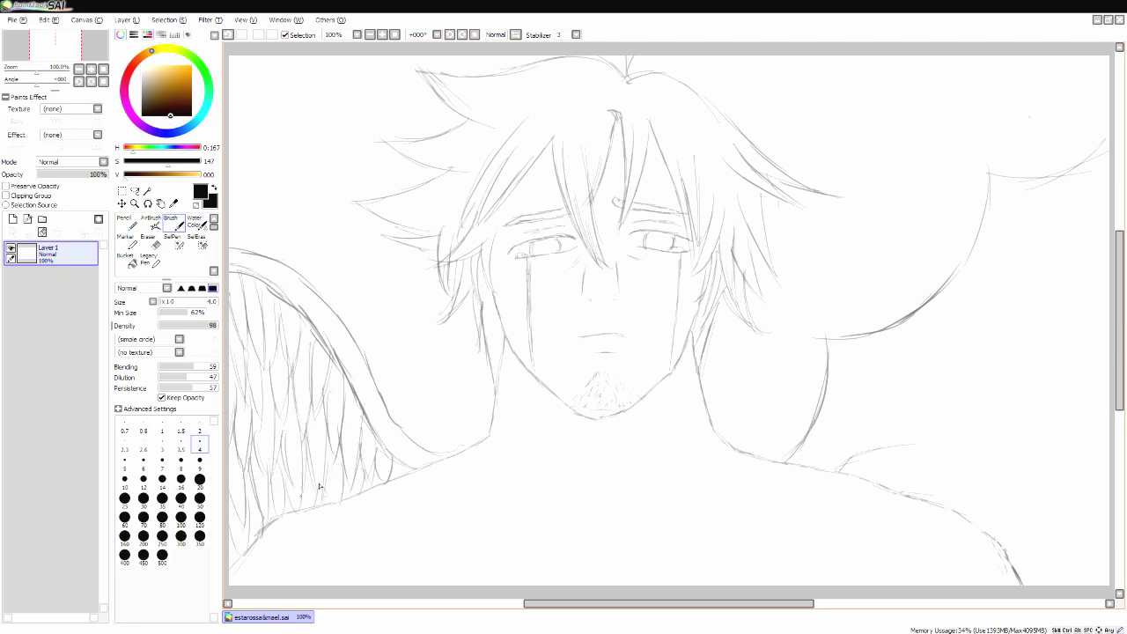
Step: Erase the curved wing outlines above the right shoulder with a large eraser of size 120
key("e")
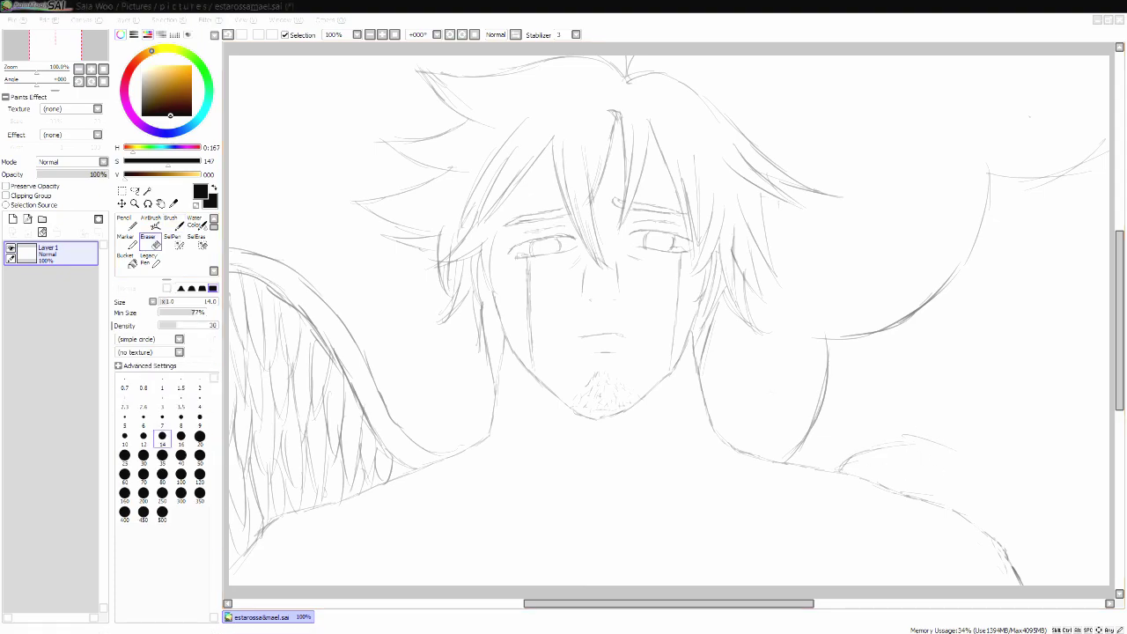
mouse_move(930, 446)
left_mouse_down()
mouse_move(873, 446)
mouse_move(873, 436)
left_mouse_up()
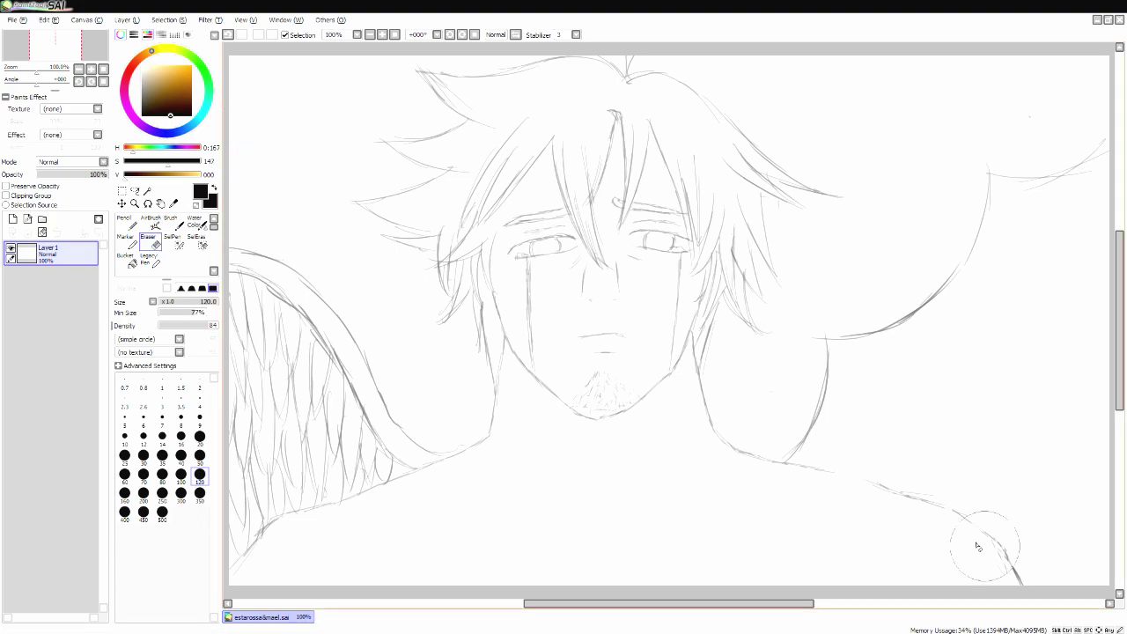
key("b")
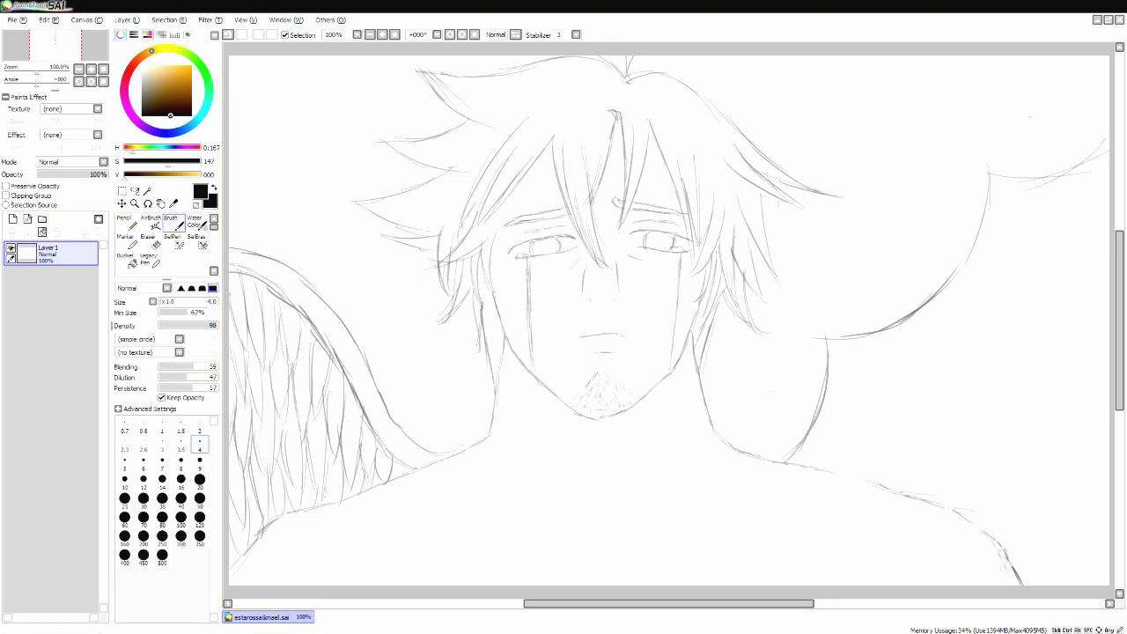
key("e")
left_click_drag(823, 414, 1084, 163)
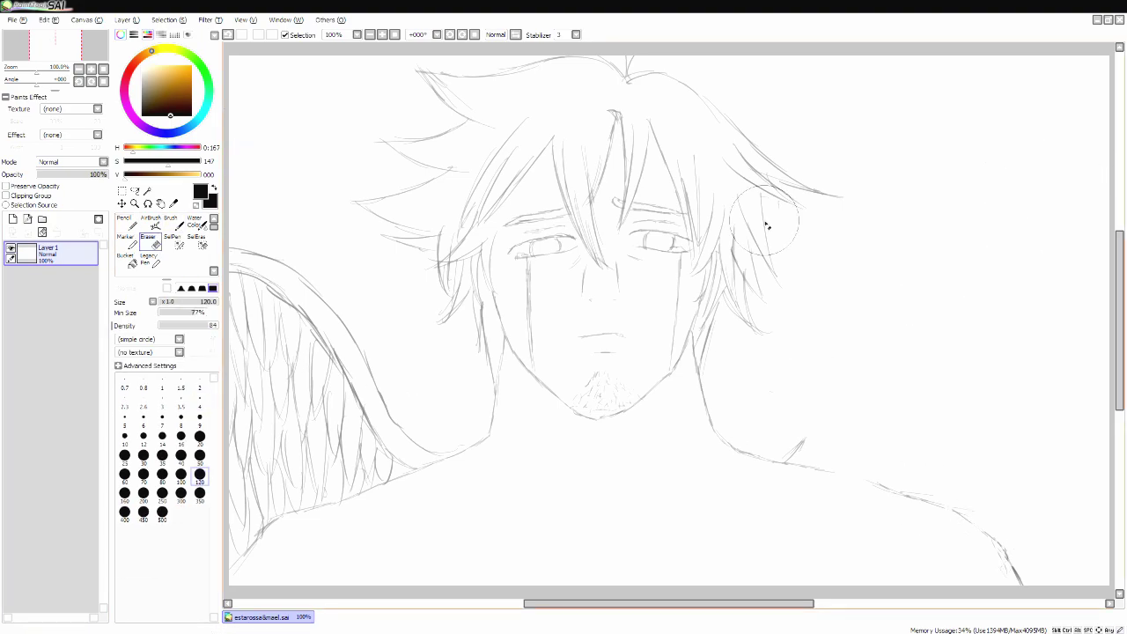
Step: Sketch a bat-like wing arm from the right shoulder to the canvas edge, plus a curved edge beside the upper arm
key("b")
mouse_move(810, 438)
left_mouse_down()
mouse_move(882, 309)
mouse_move(1108, 250)
left_mouse_up()
mouse_move(1107, 540)
left_mouse_down()
mouse_move(1050, 535)
mouse_move(1022, 574)
left_mouse_up()
mouse_move(828, 463)
left_mouse_down()
mouse_move(896, 335)
mouse_move(1109, 279)
left_mouse_up()
left_click_drag(957, 292, 1085, 259)
Step: Add a small curved claw at the right wing's joint and complete the lower edge of the wing bone
left_click_drag(852, 281, 867, 352)
key("ctrl+z")
mouse_move(851, 280)
left_mouse_down()
mouse_move(864, 331)
mouse_move(857, 301)
mouse_move(877, 323)
left_mouse_up()
key("ctrl+z")
mouse_move(843, 289)
left_mouse_down()
mouse_move(881, 289)
mouse_move(895, 308)
left_mouse_up()
mouse_move(880, 322)
left_mouse_down()
mouse_move(896, 311)
mouse_move(1044, 302)
left_mouse_up()
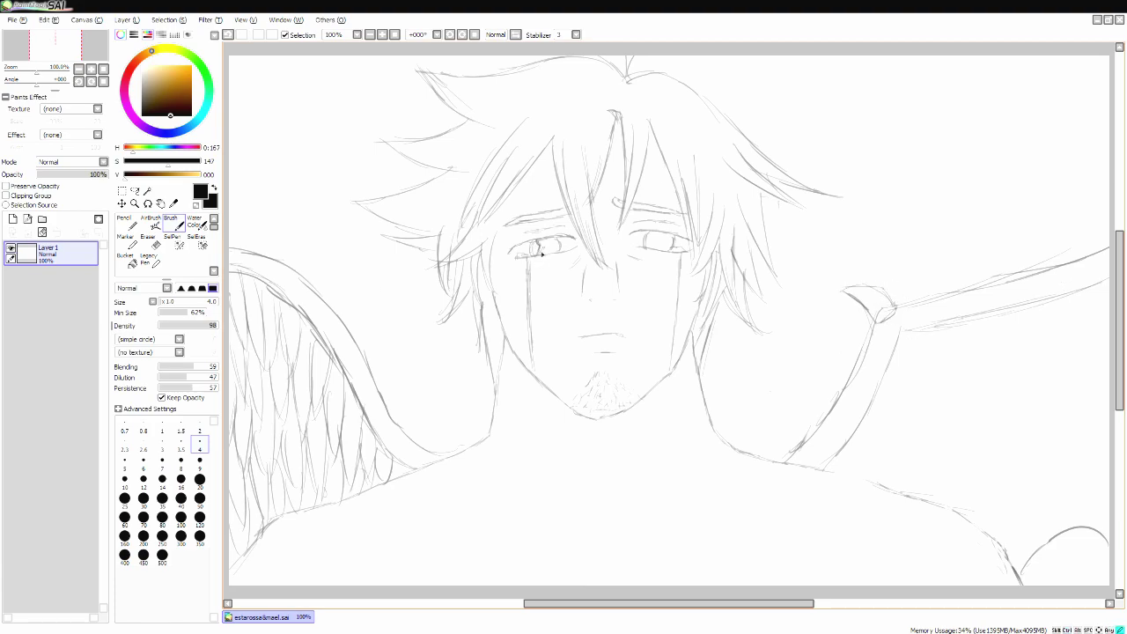
Step: Add a new layer, place it below the line sketch and choose a light grey colour
left_click(13, 218)
left_click_drag(54, 254, 55, 285)
left_click(142, 81)
left_click(143, 81)
Step: Paint the central fringe strands grey, adjusting the brush to size 60
left_click(180, 519)
left_click_drag(564, 111, 581, 216)
left_click(200, 481)
left_click(124, 517)
left_click_drag(574, 150, 603, 254)
mouse_move(583, 171)
left_mouse_down()
mouse_move(582, 188)
mouse_move(591, 113)
mouse_move(576, 95)
mouse_move(627, 201)
left_mouse_up()
Step: Paint the right half of the fringe and the right side locks grey with brush size 40
left_click(180, 498)
left_click_drag(647, 99, 633, 162)
mouse_move(644, 121)
left_mouse_down()
mouse_move(654, 172)
mouse_move(674, 171)
mouse_move(709, 231)
left_mouse_up()
left_click_drag(698, 141, 708, 261)
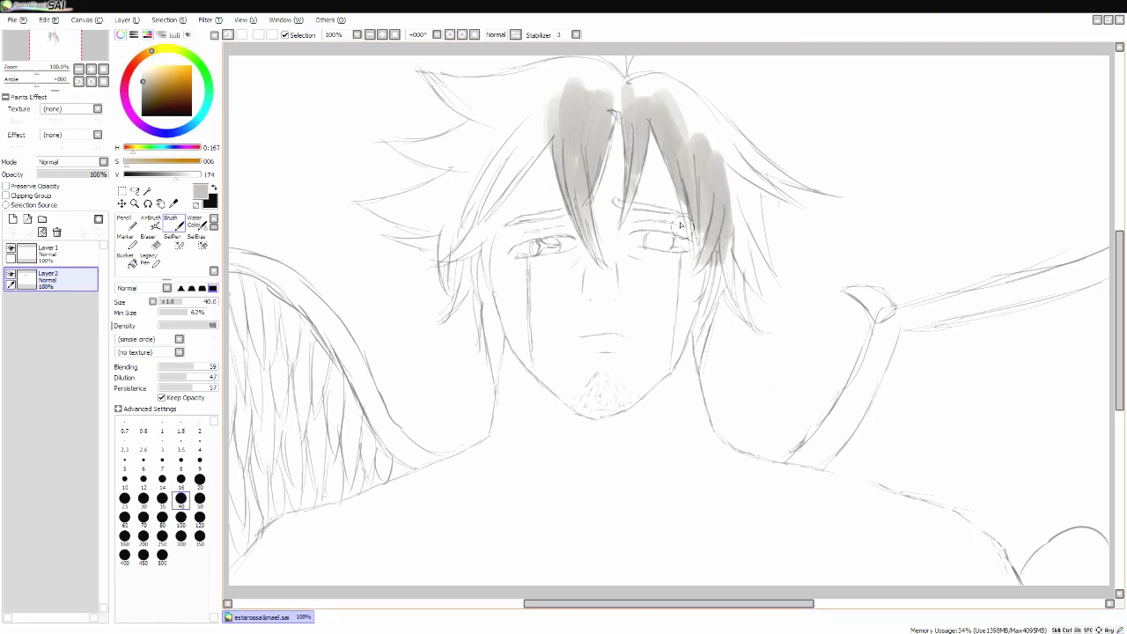
left_click_drag(680, 192, 703, 256)
left_click_drag(722, 185, 748, 315)
mouse_move(722, 257)
left_mouse_down()
mouse_move(729, 284)
mouse_move(699, 351)
left_mouse_up()
Step: Fill the crown, the left fringe, the side locks and the left spikes with the same grey
mouse_move(638, 81)
left_mouse_down()
mouse_move(533, 123)
mouse_move(487, 178)
left_mouse_up()
mouse_move(551, 123)
left_mouse_down()
mouse_move(480, 194)
mouse_move(454, 240)
left_mouse_up()
left_click_drag(493, 195, 467, 287)
mouse_move(490, 215)
left_mouse_down()
mouse_move(481, 284)
mouse_move(478, 262)
mouse_move(451, 275)
left_mouse_up()
left_click_drag(456, 224, 450, 284)
left_click_drag(475, 251, 494, 363)
left_click_drag(528, 99, 458, 151)
mouse_move(564, 76)
left_mouse_down()
mouse_move(593, 106)
mouse_move(607, 76)
mouse_move(467, 86)
mouse_move(457, 97)
mouse_move(620, 105)
mouse_move(652, 88)
mouse_move(742, 197)
left_mouse_up()
Step: Fill the narrow hair tips and remaining gaps on both sides with grey using brush size 16
left_click(181, 481)
mouse_move(754, 280)
left_mouse_down()
mouse_move(755, 290)
mouse_move(738, 251)
mouse_move(749, 323)
left_mouse_up()
left_click_drag(757, 208, 764, 242)
key("ctrl+z")
left_click_drag(755, 188, 761, 261)
left_click_drag(734, 129, 715, 167)
left_click_drag(624, 214, 635, 180)
mouse_move(464, 162)
left_mouse_down()
mouse_move(444, 232)
mouse_move(437, 211)
mouse_move(411, 201)
mouse_move(358, 202)
mouse_move(421, 220)
mouse_move(436, 192)
mouse_move(410, 221)
mouse_move(452, 255)
left_mouse_up()
Step: Even out the grey across the left spikes and crown with brush size 30, then switch to the eraser at size 35
left_click(143, 497)
mouse_move(463, 141)
left_mouse_down()
mouse_move(421, 158)
mouse_move(388, 143)
mouse_move(420, 155)
mouse_move(477, 126)
left_mouse_up()
mouse_move(647, 103)
left_mouse_down()
mouse_move(689, 101)
mouse_move(752, 164)
left_mouse_up()
mouse_move(708, 126)
left_mouse_down()
mouse_move(793, 201)
mouse_move(723, 121)
mouse_move(667, 88)
left_mouse_up()
left_click(147, 238)
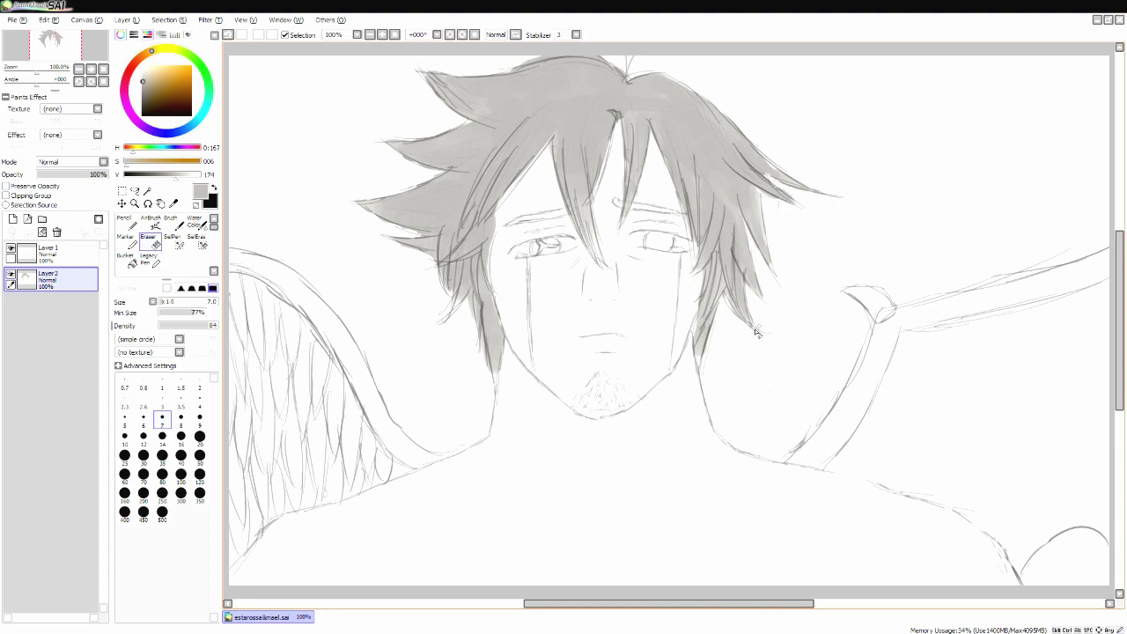
left_click(162, 455)
Step: Sample the hair colour, darken it to a deep grey and brush shadows into the central fringe strands
key("alt")
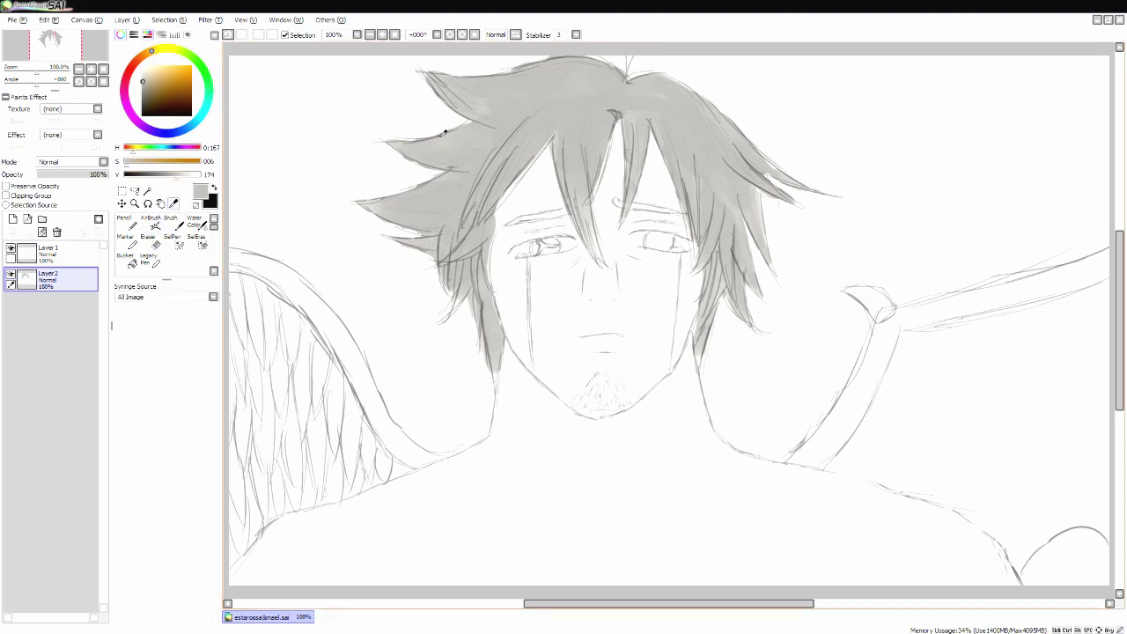
left_click(436, 109)
left_click_drag(143, 89, 143, 99)
left_click(175, 223)
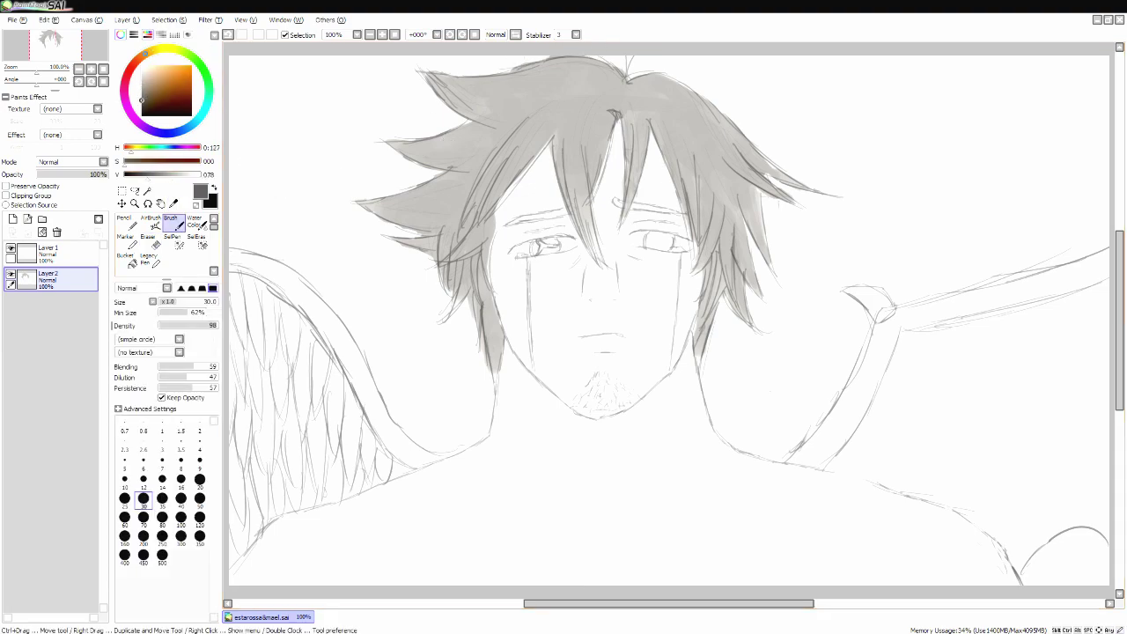
left_click_drag(559, 139, 591, 249)
left_click_drag(624, 125, 626, 218)
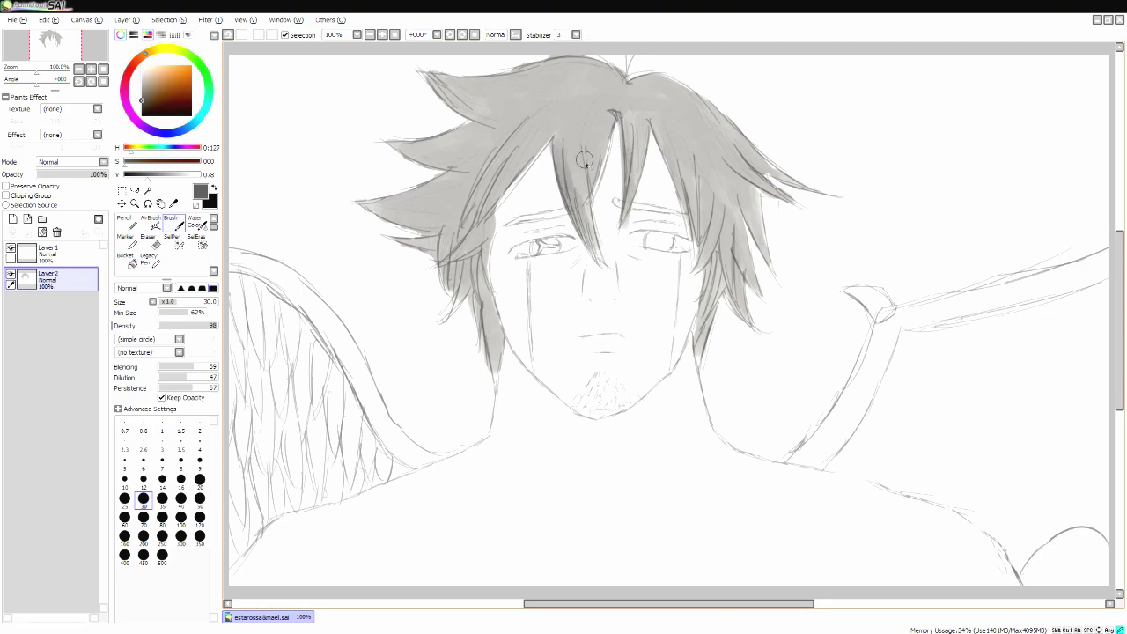
left_click_drag(586, 168, 598, 262)
Step: Shade the left locks and spikes, the crown and the right side of the hair with the dark grey
mouse_move(516, 171)
left_mouse_down()
mouse_move(473, 215)
mouse_move(452, 310)
left_mouse_up()
left_click_drag(474, 129, 400, 143)
left_click_drag(438, 81, 492, 75)
left_click_drag(531, 70, 671, 83)
mouse_move(659, 137)
left_mouse_down()
mouse_move(696, 233)
mouse_move(749, 324)
left_mouse_up()
left_click_drag(713, 117, 728, 206)
left_click_drag(700, 134, 704, 207)
Step: Draw fine dark grey strands along the right side of the hair and the left locks with brush size 8
left_click(180, 462)
left_click_drag(691, 117, 717, 174)
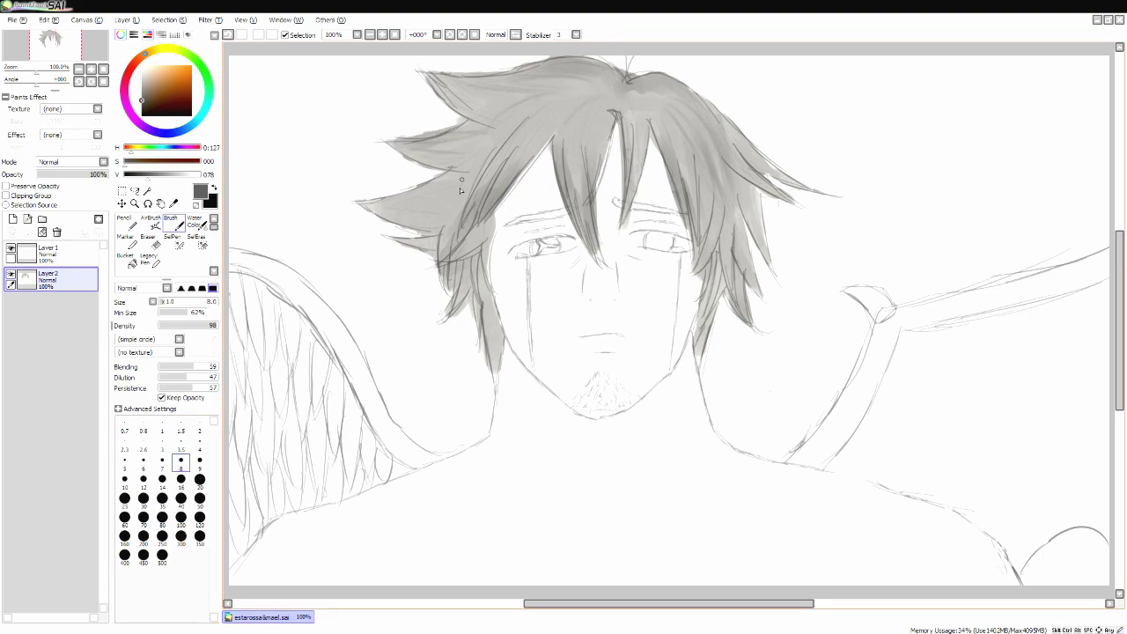
left_click_drag(504, 205, 490, 275)
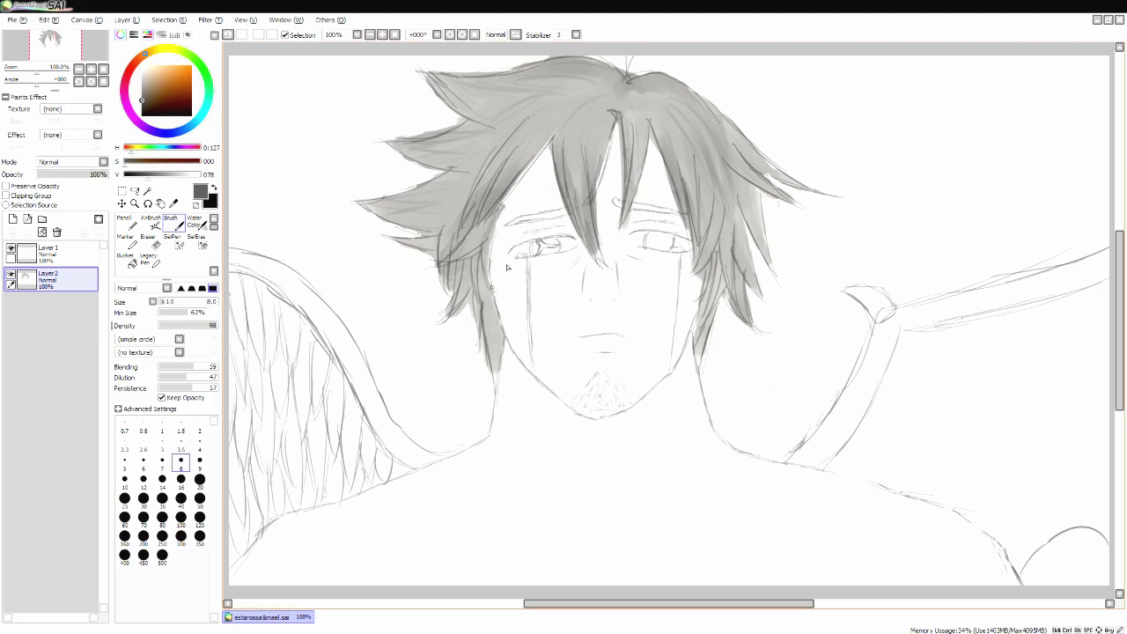
mouse_move(764, 223)
left_mouse_down()
mouse_move(771, 270)
mouse_move(769, 260)
mouse_move(742, 267)
mouse_move(759, 297)
left_mouse_up()
Step: Set the eraser to density 9 and lift a soft highlight out of the central fringe strand
left_click(150, 242)
left_click(177, 326)
left_click_drag(585, 134, 569, 194)
key("ctrl+z")
left_click(165, 326)
left_click_drag(589, 125, 571, 199)
Step: Erase soft highlights across the crown, the left spikes and the right side of the hair at density 9
left_click_drag(623, 93, 515, 100)
left_click_drag(479, 137, 422, 147)
left_click_drag(724, 136, 739, 179)
left_click_drag(527, 140, 448, 147)
left_click_drag(457, 188, 409, 201)
left_click_drag(625, 90, 608, 91)
left_click_drag(466, 96, 495, 94)
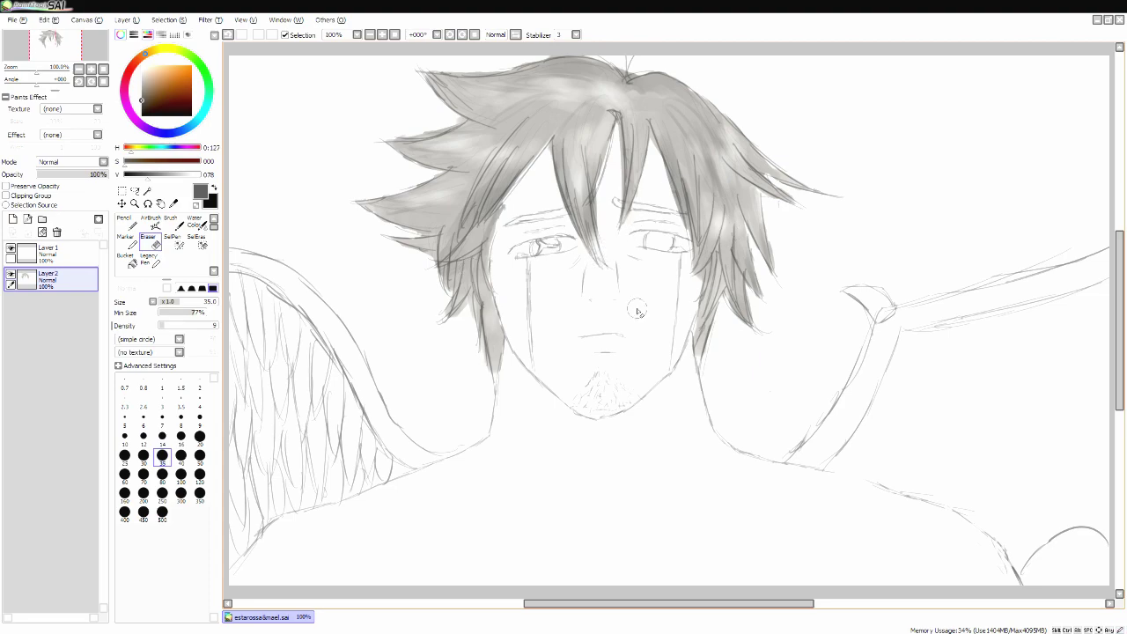
Step: Fill the right eye's iris with dark grey using brush size 12
left_click(174, 115)
left_click(143, 96)
key("b")
key("bracketright")
key("bracketright")
key("bracketright")
left_click_drag(668, 247, 668, 240)
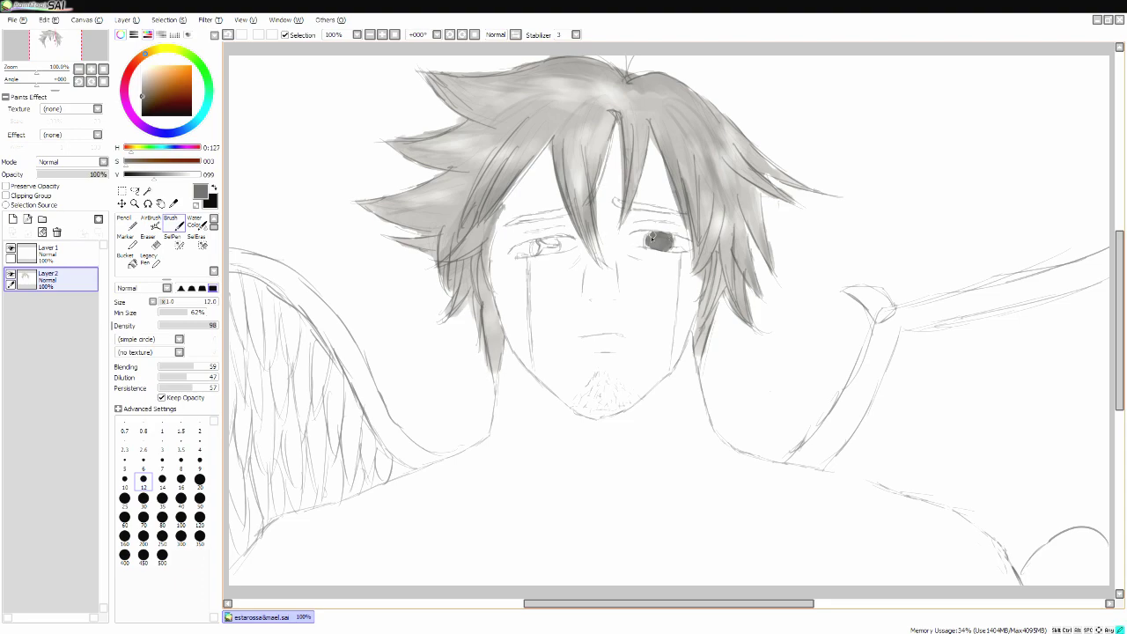
Step: Paint the left eye's iris orange with erased highlights, and add yellow accents on a new layer clipped to the hair layer
left_click_drag(175, 68, 179, 68)
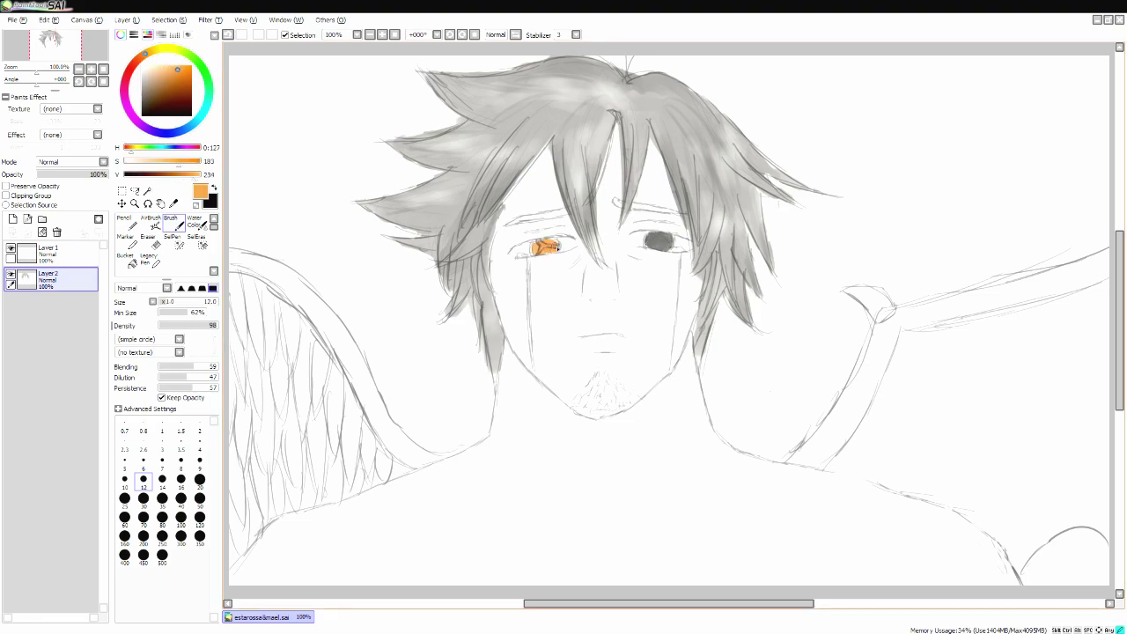
key("e")
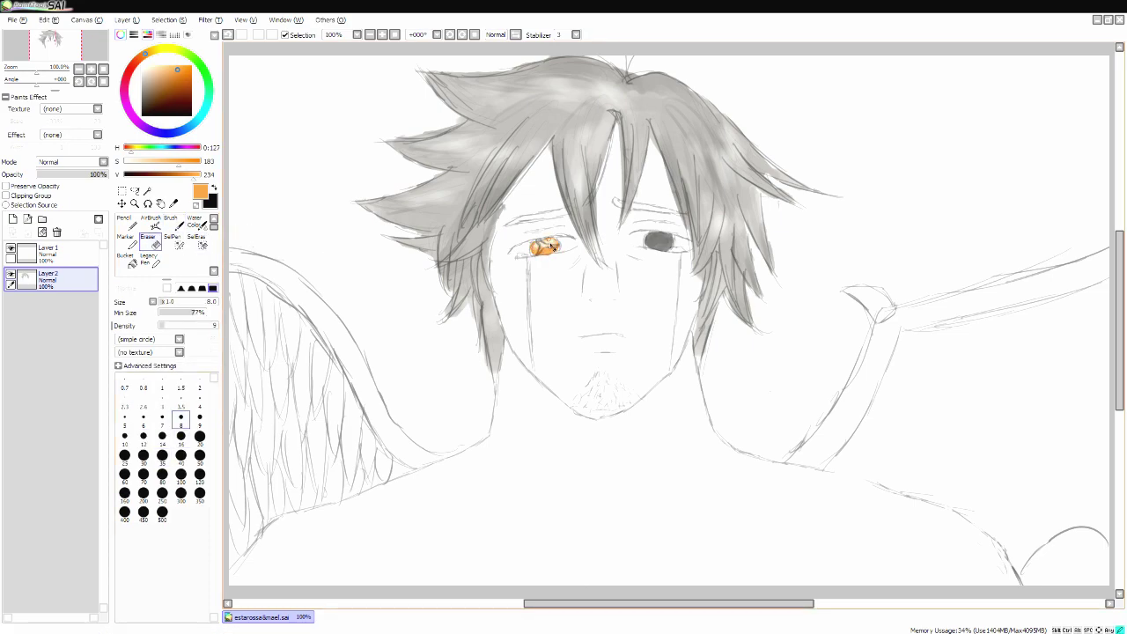
left_click(165, 48)
key("b")
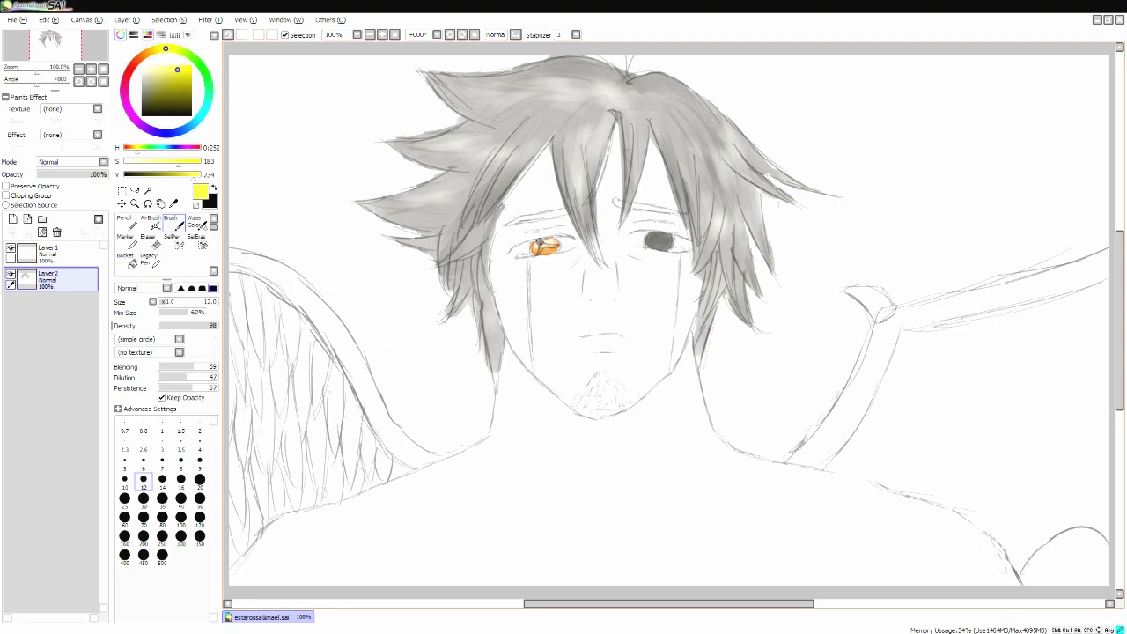
left_click(12, 218)
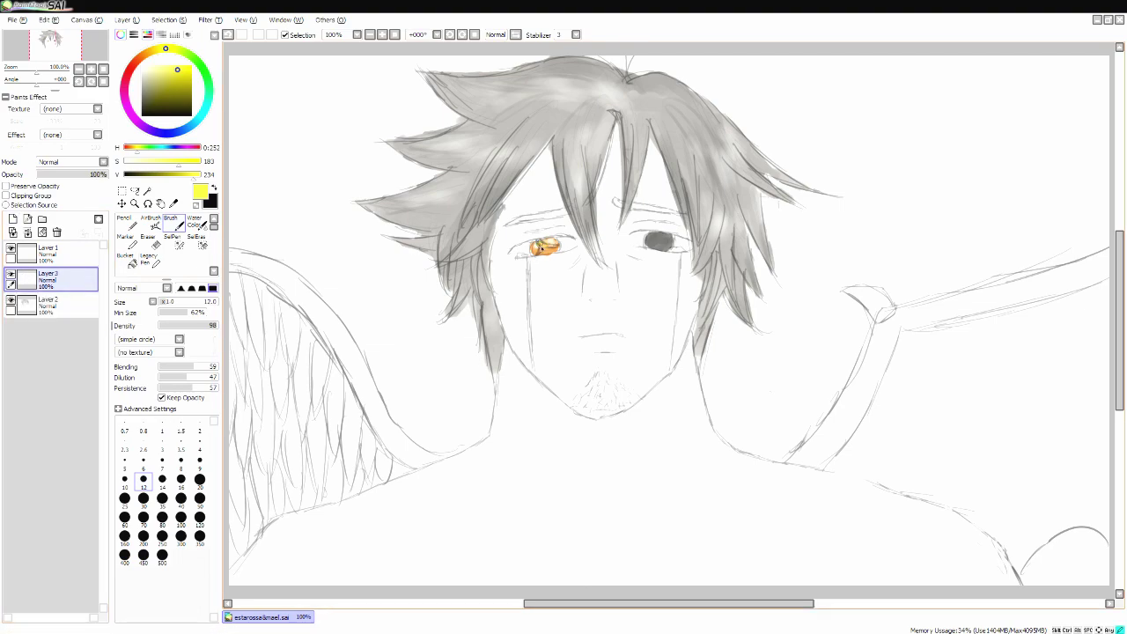
left_click(162, 460)
left_click(8, 195)
Step: Add a new layer beneath the hair layer and choose a pale cream skin colour
left_click_drag(77, 279, 77, 317)
left_click_drag(80, 304, 70, 341)
left_click(13, 218)
left_click(161, 48)
left_click(150, 68)
left_click(152, 52)
left_click_drag(154, 76, 152, 63)
Step: Fill the face, neck and shoulders with cream using brush size 100, and clean the outline with the eraser at size 35
left_click(180, 517)
mouse_move(585, 392)
left_mouse_down()
mouse_move(608, 173)
mouse_move(637, 151)
mouse_move(646, 330)
mouse_move(603, 331)
mouse_move(589, 192)
mouse_move(513, 211)
mouse_move(564, 393)
mouse_move(619, 347)
left_mouse_up()
key("ctrl+z")
mouse_move(636, 246)
left_mouse_down()
mouse_move(634, 210)
mouse_move(651, 217)
mouse_move(573, 362)
mouse_move(597, 400)
mouse_move(562, 433)
mouse_move(523, 404)
mouse_move(473, 503)
mouse_move(391, 523)
mouse_move(338, 585)
mouse_move(451, 541)
mouse_move(372, 570)
mouse_move(868, 579)
left_mouse_up()
mouse_move(961, 578)
left_mouse_down()
mouse_move(966, 537)
mouse_move(868, 511)
mouse_move(811, 566)
mouse_move(843, 578)
mouse_move(710, 485)
mouse_move(621, 380)
mouse_move(542, 362)
mouse_move(505, 445)
mouse_move(599, 495)
mouse_move(578, 512)
mouse_move(454, 469)
mouse_move(657, 415)
mouse_move(639, 302)
mouse_move(673, 370)
mouse_move(467, 483)
mouse_move(482, 477)
mouse_move(554, 280)
mouse_move(510, 307)
mouse_move(595, 228)
mouse_move(635, 243)
mouse_move(668, 200)
left_mouse_up()
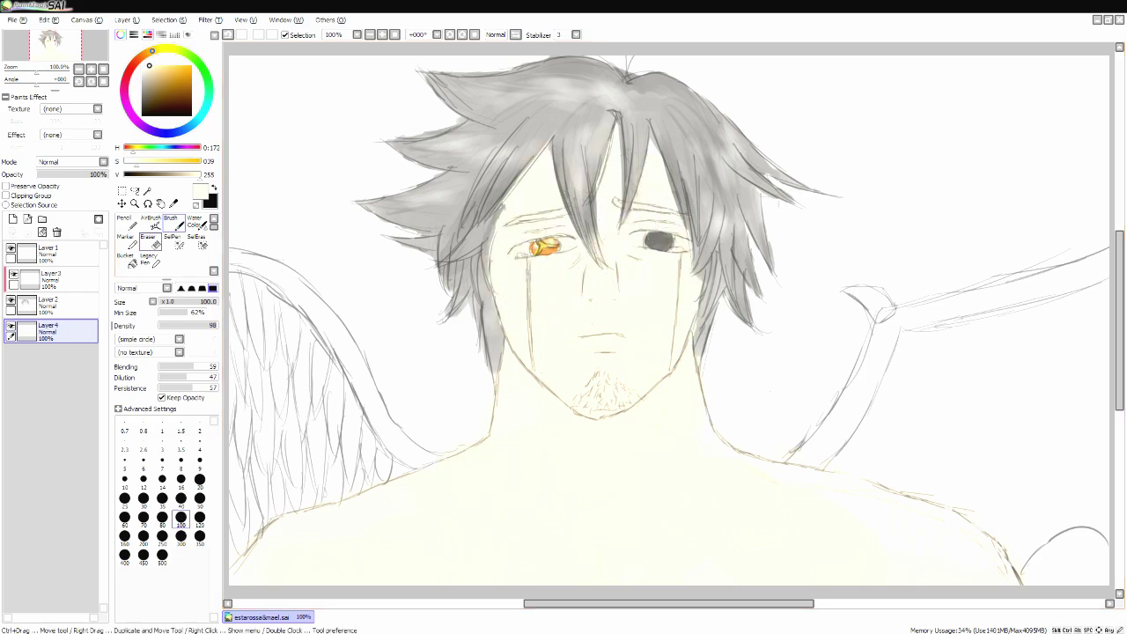
key("e")
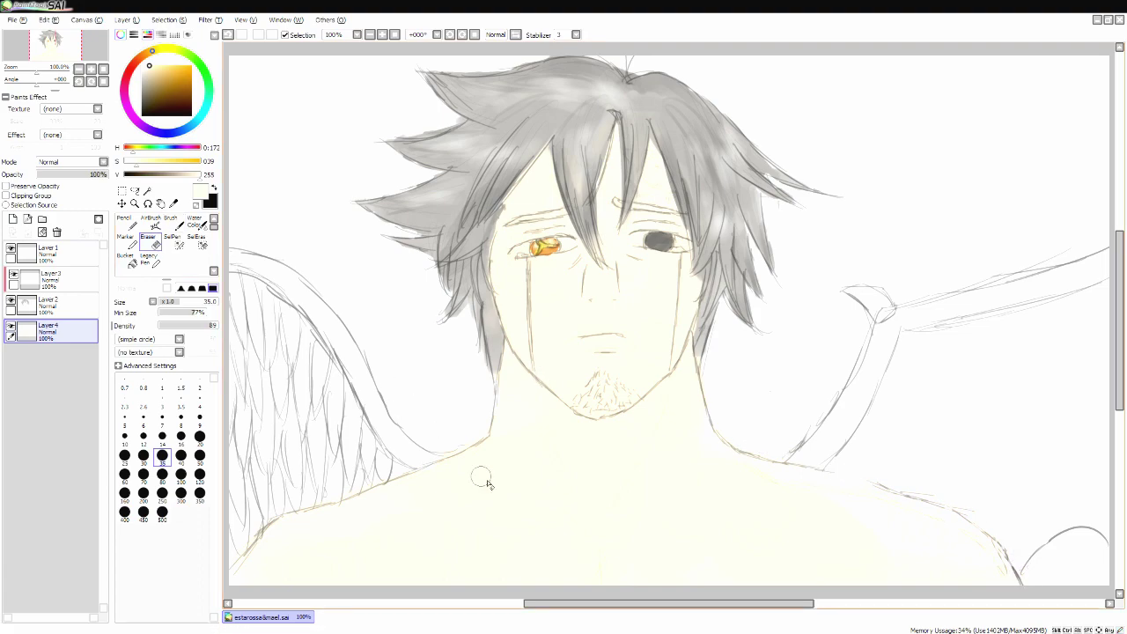
Step: Shade under the chin in a darker beige and draw the neck, chest and collarbone lines with brush sizes 8 and 2
key("b")
left_click(689, 458, "alt")
left_click_drag(146, 68, 146, 77)
left_click(180, 463)
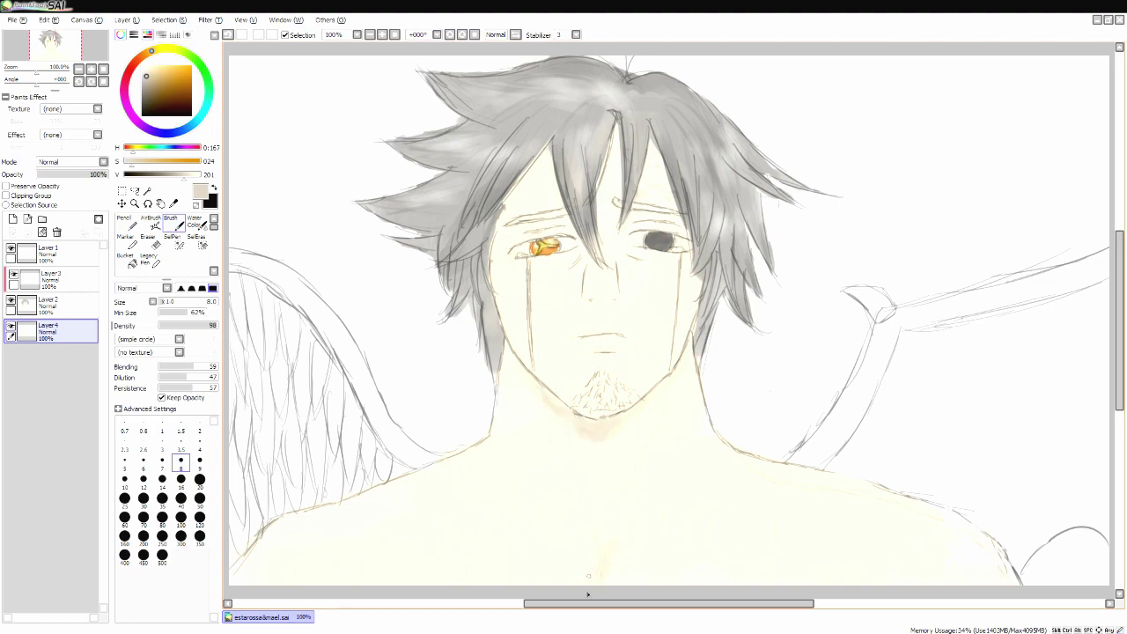
left_click_drag(604, 546, 601, 584)
left_click(200, 426)
left_click(191, 114)
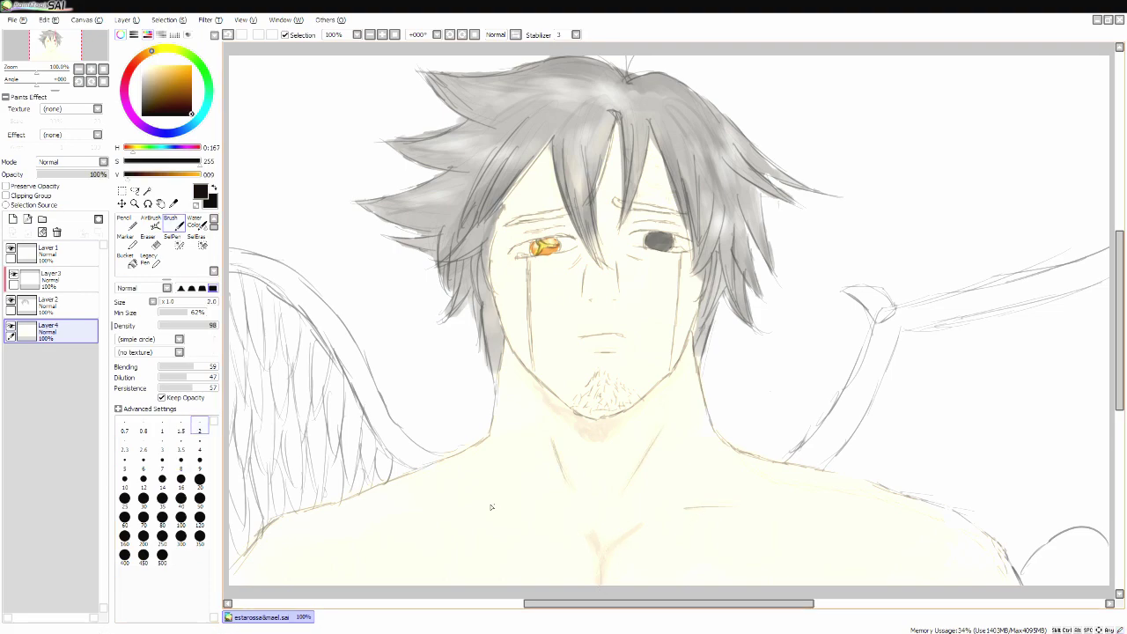
Step: Lighten the skin along both tear tracks with the eraser at density 11
key("e")
left_click(166, 326)
left_click_drag(528, 258, 536, 370)
left_click_drag(679, 257, 671, 372)
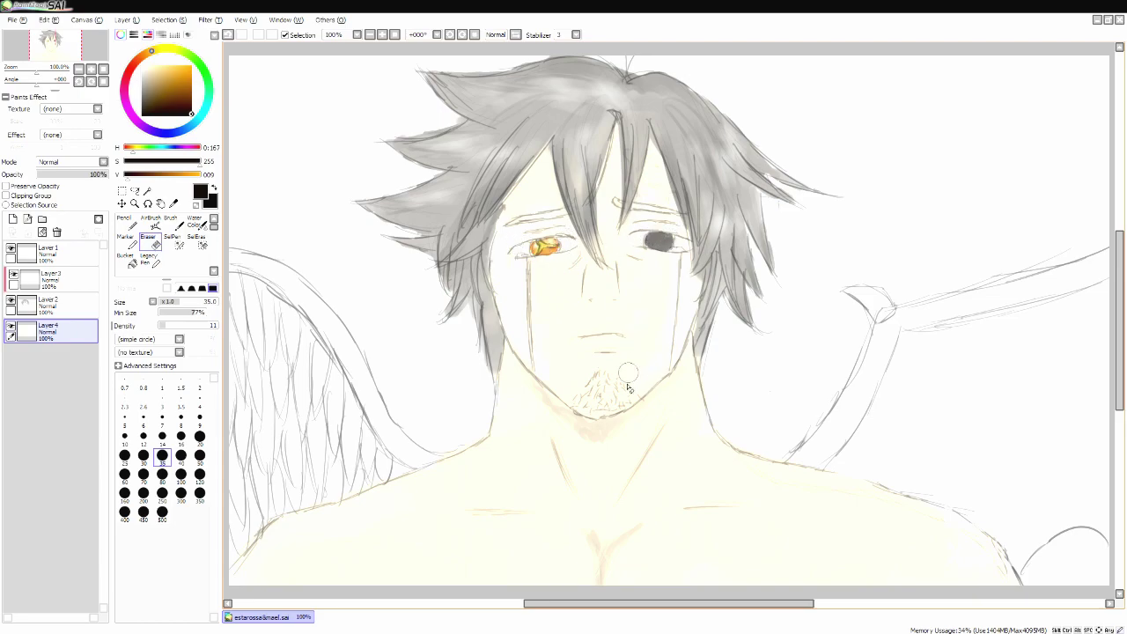
Step: Choose a light grey for the Water Color tool and merge all layers into one
left_click(174, 224)
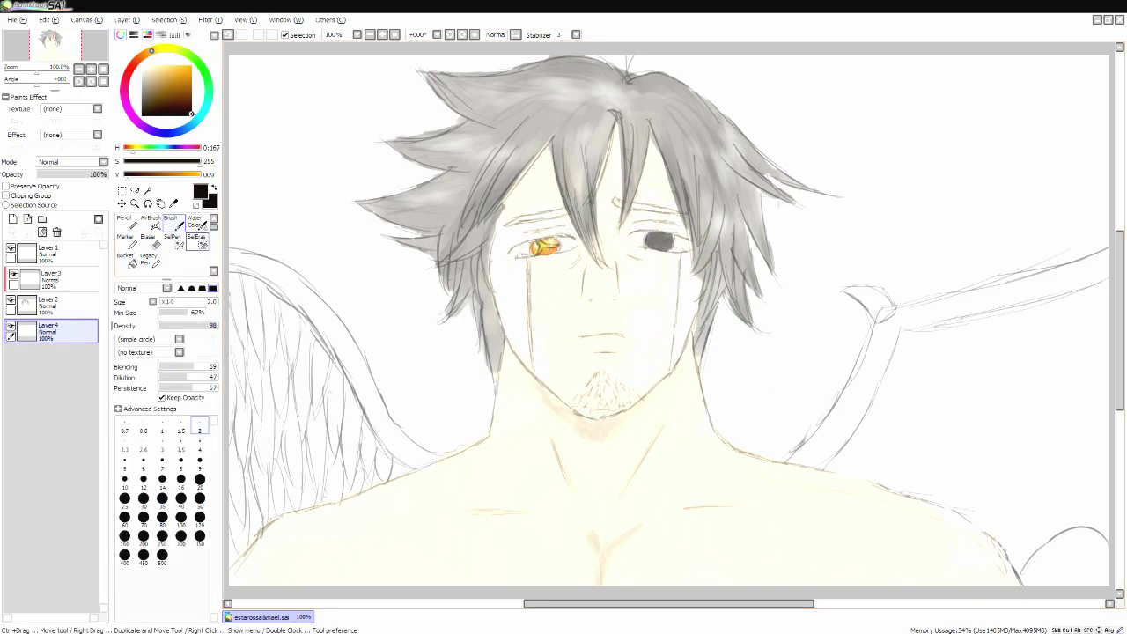
left_click(142, 74)
left_click(195, 221)
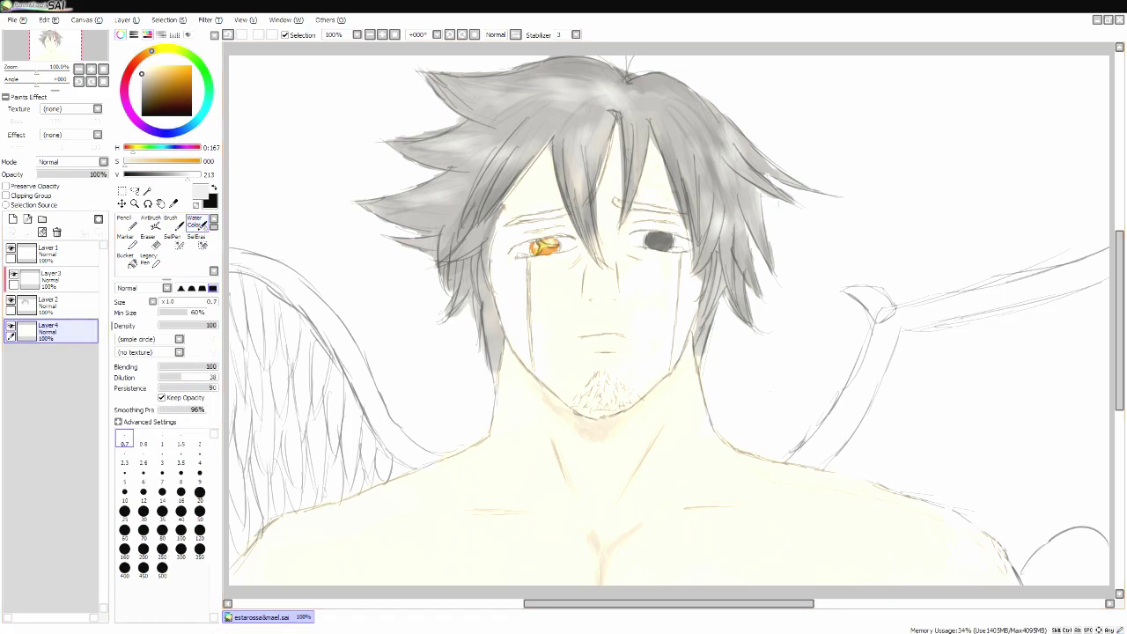
left_click(167, 216)
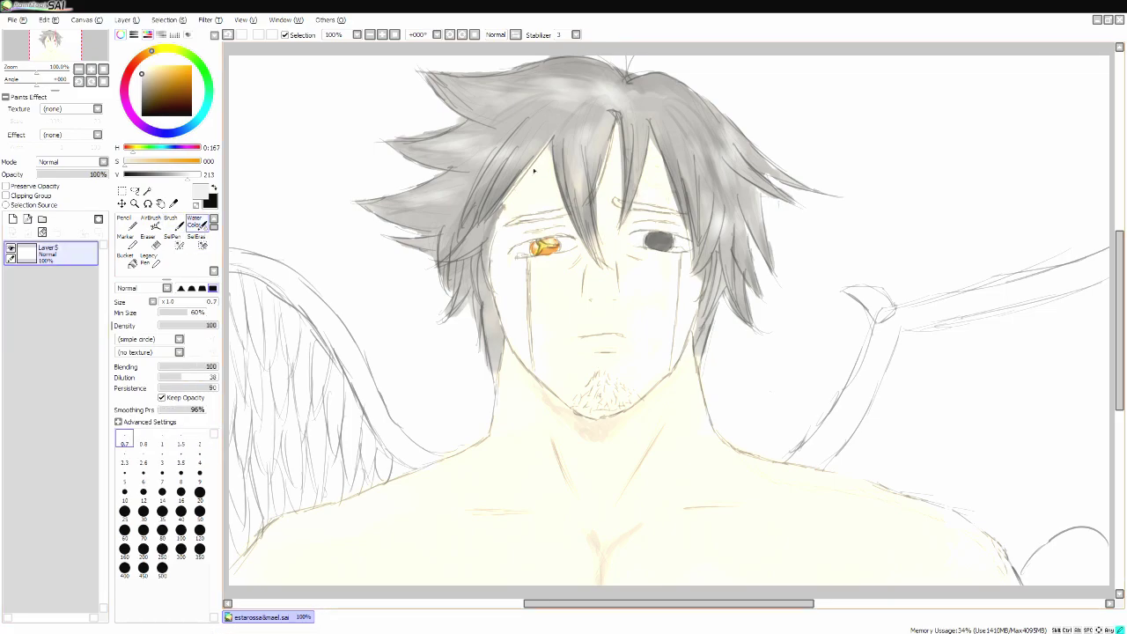
Step: Sample the pale facial skin tone and blend it over the cheeks with brush size 35, raising the density to 75
left_click(180, 477)
left_click(170, 220)
left_click_drag(171, 326, 162, 325)
left_click(162, 499)
left_click(557, 329, "alt")
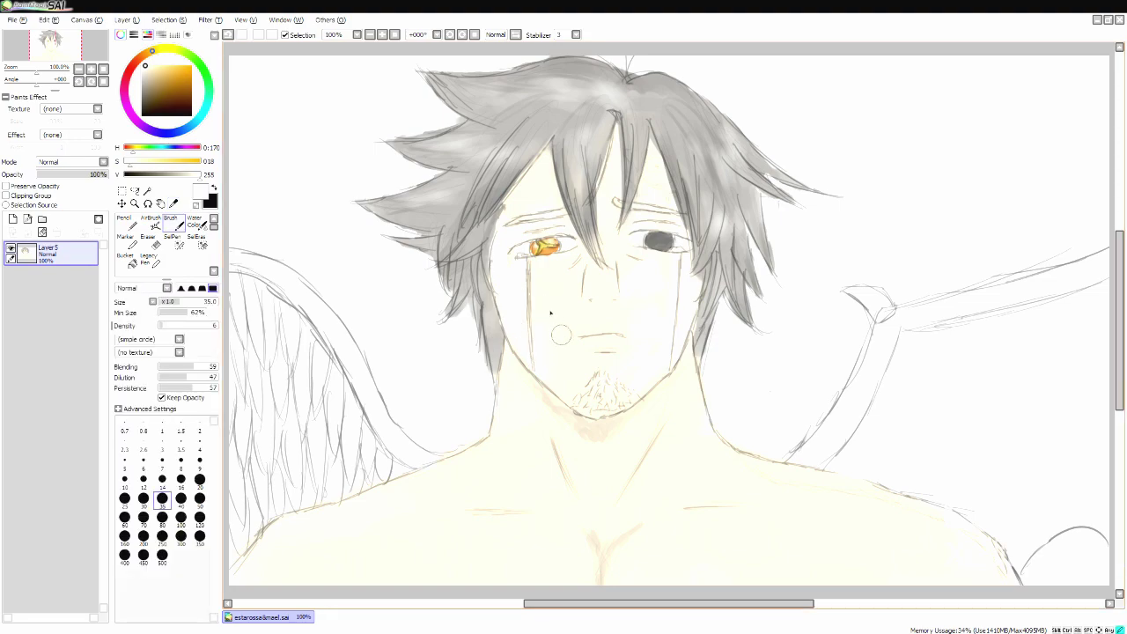
left_click(204, 326)
left_click_drag(643, 308, 646, 322)
Step: Add a layer beneath the portrait and block in the lower part of the right wing in black with brush size 250
key("ctrl+shift+n")
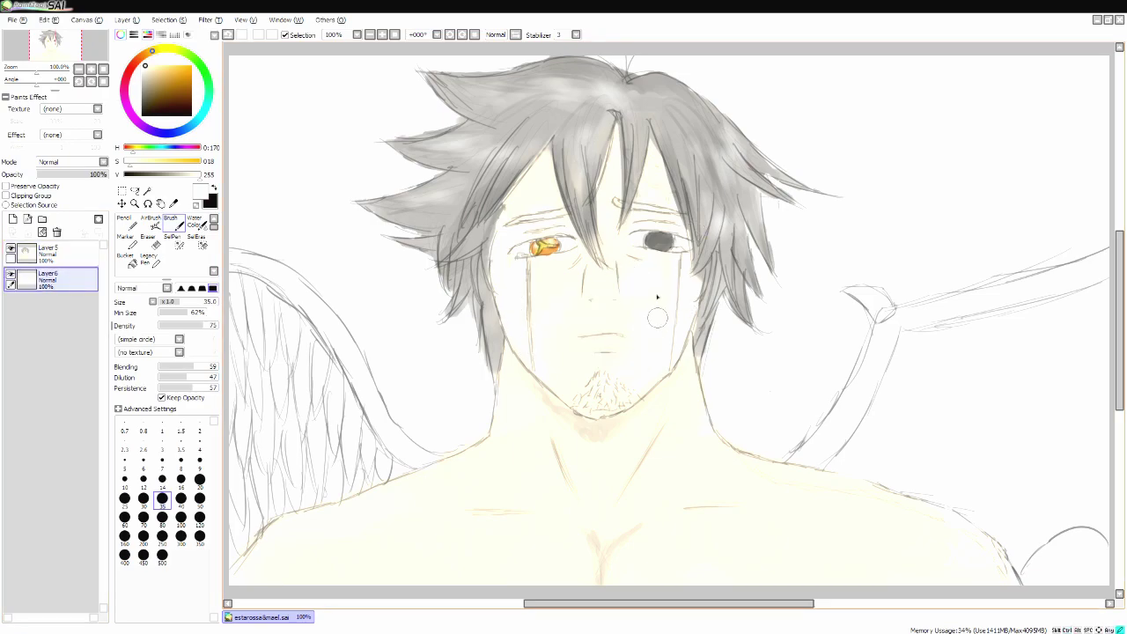
left_click(191, 116)
mouse_move(944, 364)
left_mouse_down()
mouse_move(894, 431)
mouse_move(956, 354)
left_mouse_up()
left_click(162, 537)
left_click(1011, 380)
key("ctrl+z")
mouse_move(1034, 388)
left_mouse_down()
mouse_move(1104, 425)
mouse_move(996, 413)
left_mouse_up()
Step: Fill the black wing's lower edge beside the shoulder and along its curved rim with brush sizes 16 and 40
left_click(181, 481)
mouse_move(1004, 508)
left_mouse_down()
mouse_move(1041, 514)
mouse_move(1017, 547)
mouse_move(1022, 568)
left_mouse_up()
left_click(181, 500)
mouse_move(1105, 544)
left_mouse_down()
mouse_move(1063, 516)
mouse_move(1050, 521)
mouse_move(1105, 532)
mouse_move(1084, 520)
mouse_move(1107, 539)
left_mouse_up()
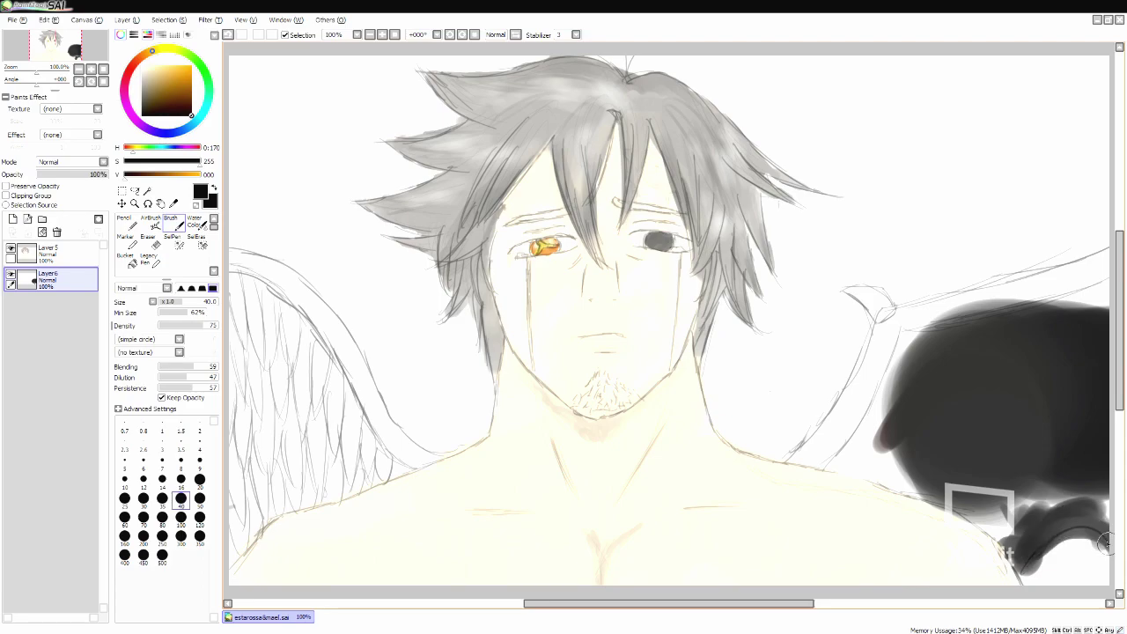
mouse_move(1028, 495)
left_mouse_down()
mouse_move(1099, 506)
mouse_move(1103, 548)
left_mouse_up()
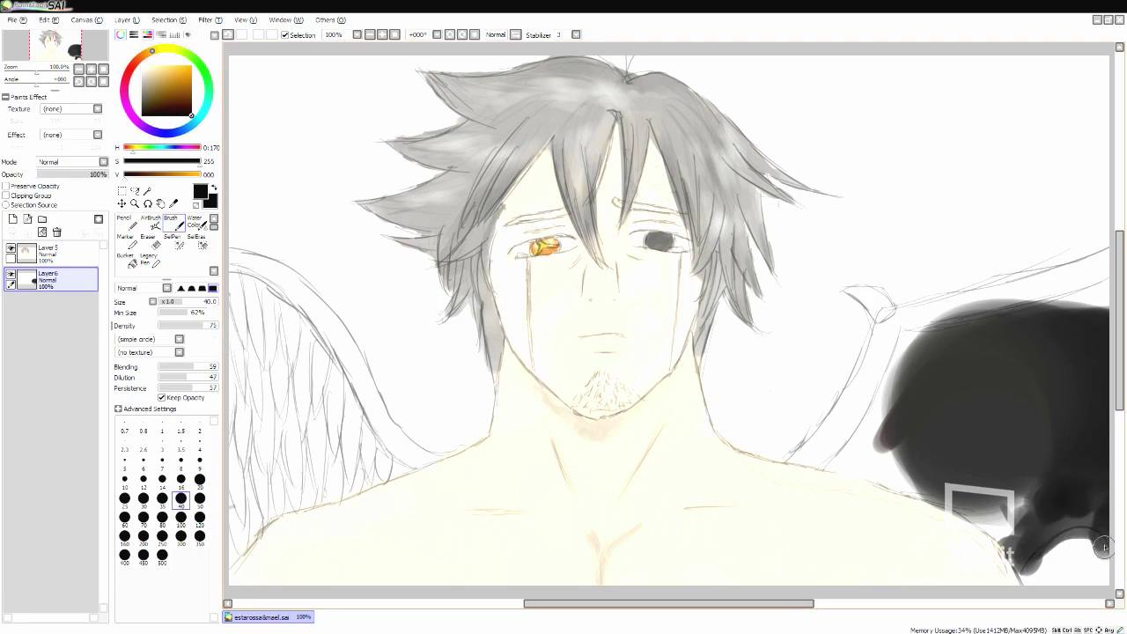
key("ctrl+z")
mouse_move(1029, 557)
left_mouse_down()
mouse_move(1022, 569)
mouse_move(1040, 548)
mouse_move(1108, 546)
left_mouse_up()
left_click(1119, 531)
key("ctrl+z")
Step: Paint the rest of the right wing black up to its sketched arm and out to the canvas edge
left_click_drag(669, 604, 753, 604)
left_click_drag(78, 55, 70, 49)
mouse_move(800, 420)
left_mouse_down()
mouse_move(851, 473)
mouse_move(838, 433)
mouse_move(740, 480)
mouse_move(648, 412)
mouse_move(589, 391)
mouse_move(534, 404)
left_mouse_up()
mouse_move(644, 303)
left_mouse_down()
mouse_move(564, 387)
mouse_move(636, 291)
mouse_move(581, 374)
mouse_move(609, 399)
mouse_move(837, 405)
mouse_move(625, 304)
mouse_move(630, 273)
mouse_move(648, 258)
mouse_move(818, 246)
mouse_move(869, 202)
mouse_move(642, 252)
mouse_move(830, 221)
mouse_move(666, 309)
mouse_move(767, 315)
mouse_move(596, 323)
mouse_move(659, 409)
mouse_move(581, 406)
mouse_move(713, 458)
mouse_move(776, 511)
mouse_move(845, 485)
left_mouse_up()
left_click_drag(757, 604, 682, 604)
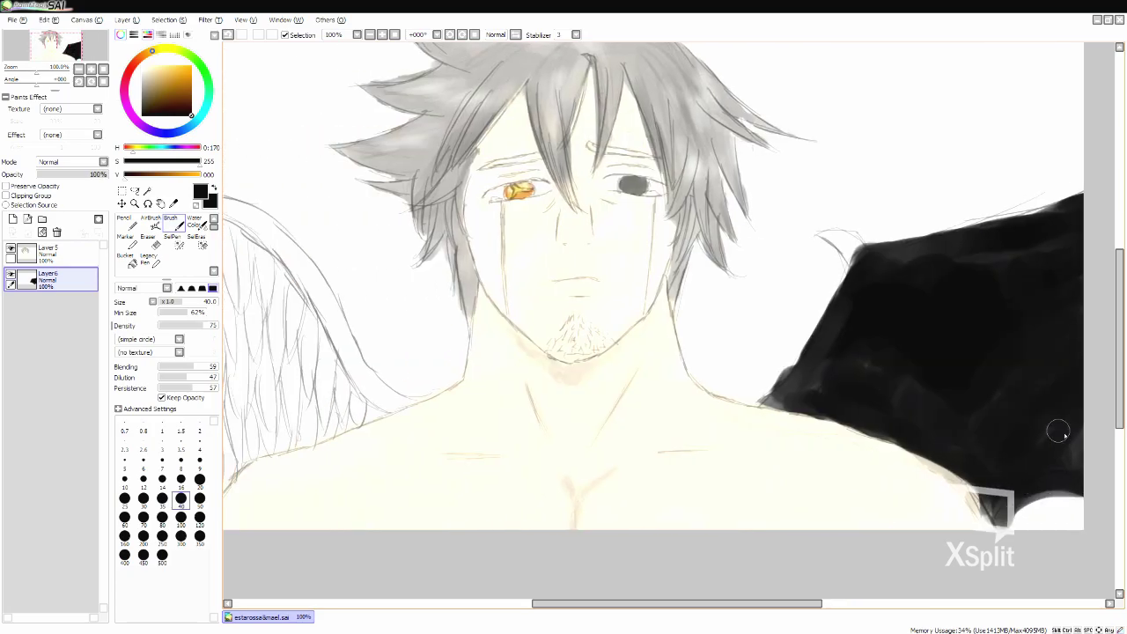
Step: Draw a signature and a small heart in black in the empty area above the right wing with brush size 4
mouse_move(1120, 339)
left_mouse_down()
mouse_move(1120, 302)
mouse_move(1120, 319)
left_mouse_up()
left_click(200, 444)
mouse_move(939, 206)
left_mouse_down()
mouse_move(976, 154)
mouse_move(1057, 192)
left_mouse_up()
mouse_move(872, 148)
left_mouse_down()
mouse_move(888, 143)
mouse_move(874, 157)
left_mouse_up()
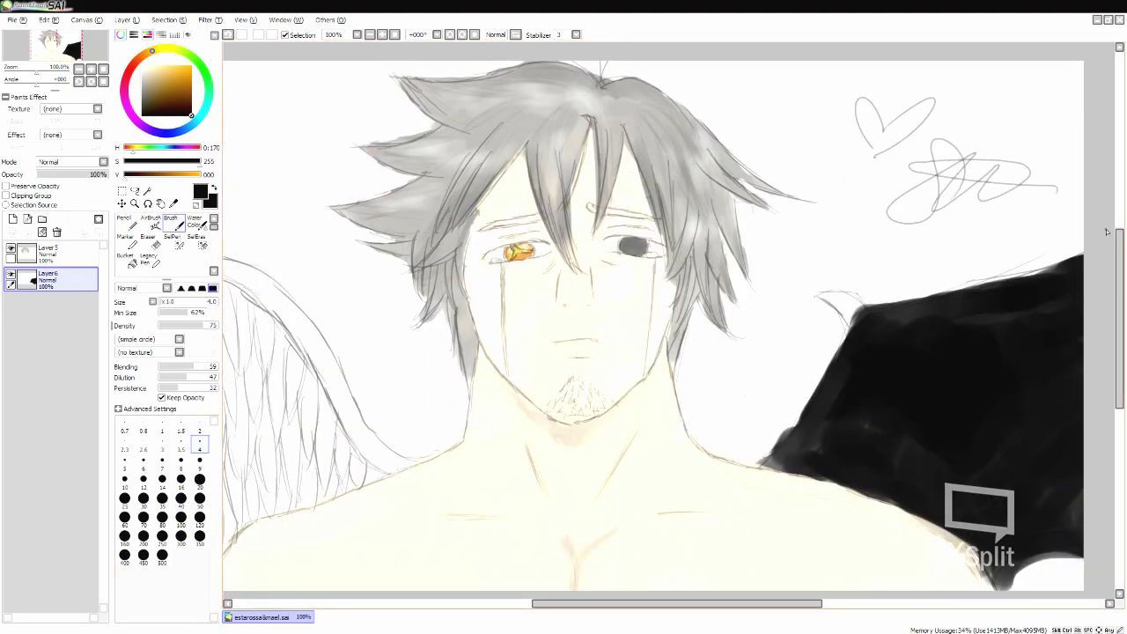
key("alt+Tab")
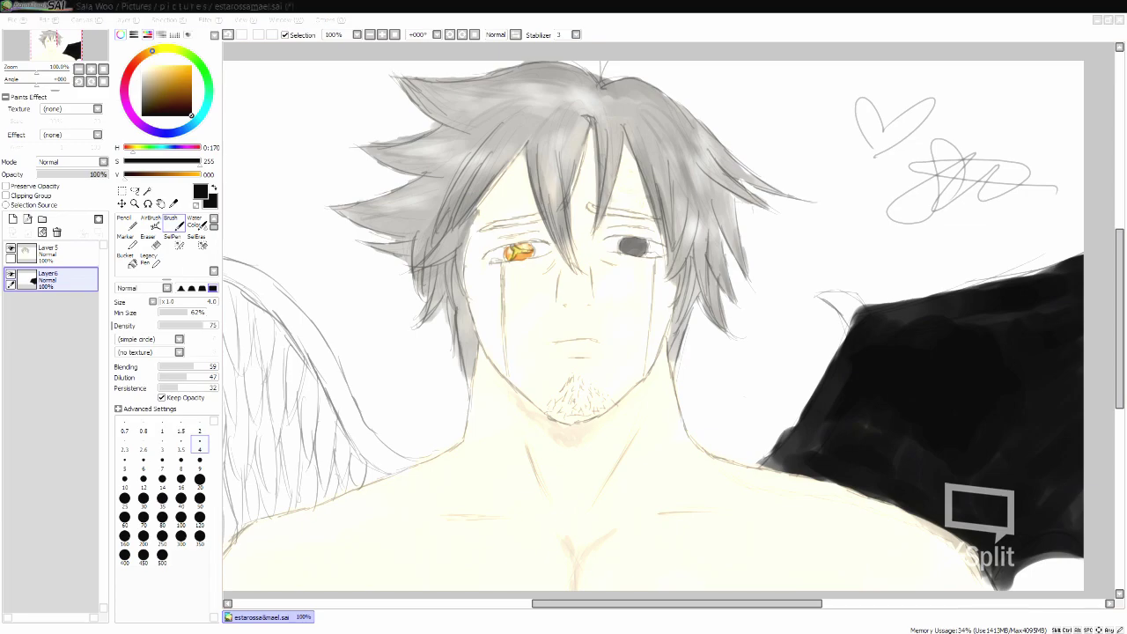